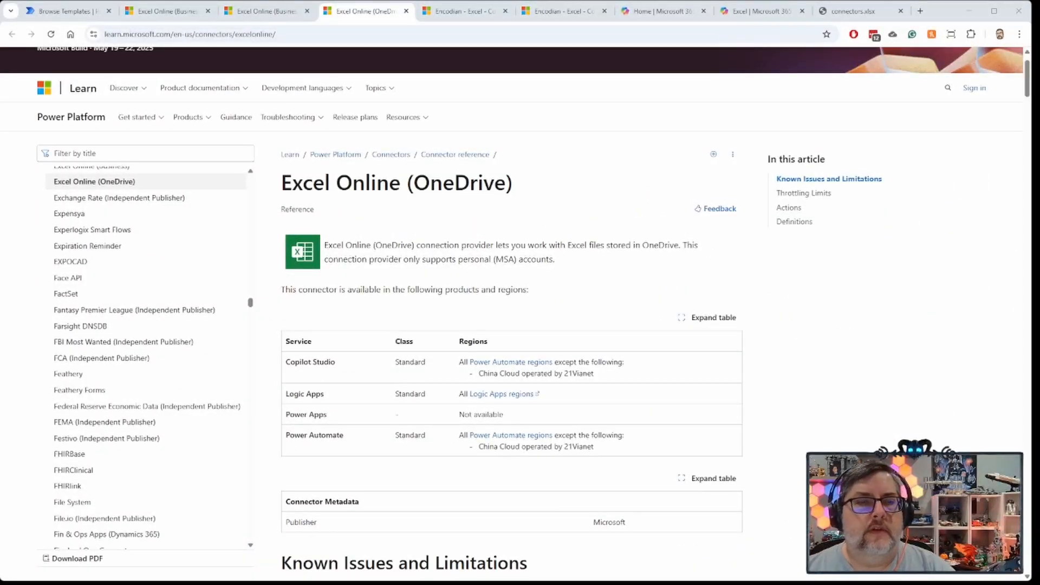
Review the Excel Online (OneDrive) connector reference, from its known issues and limits through its list of actions
scroll(511, 314, "down", 8)
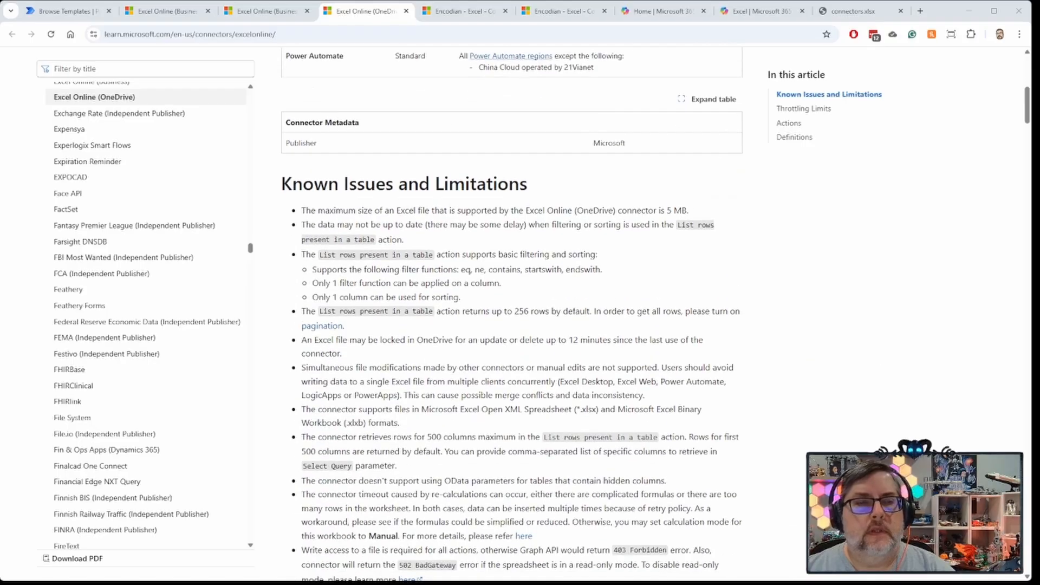
scroll(511, 314, "down", 12)
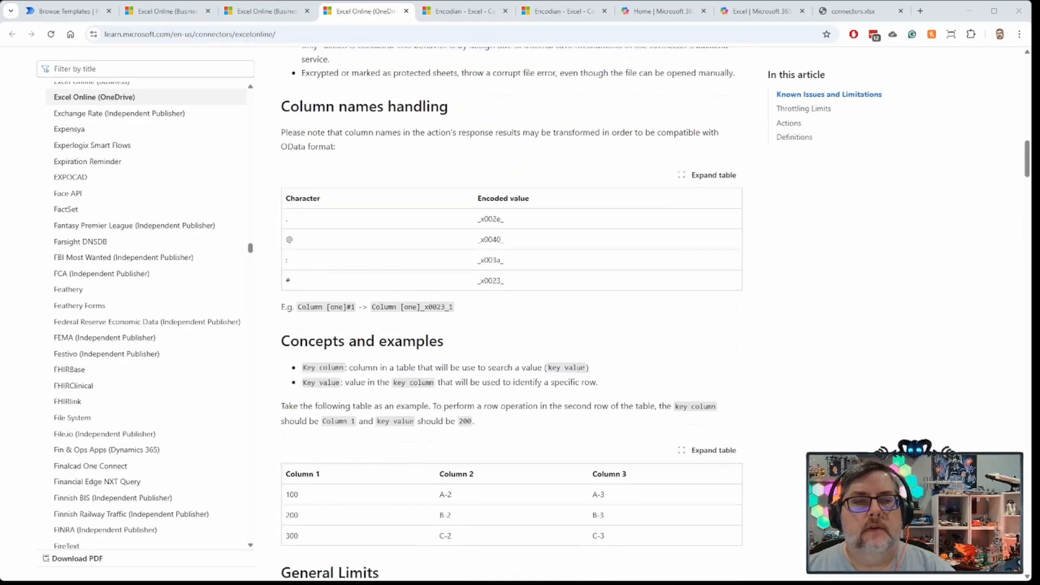
scroll(511, 314, "down", 3)
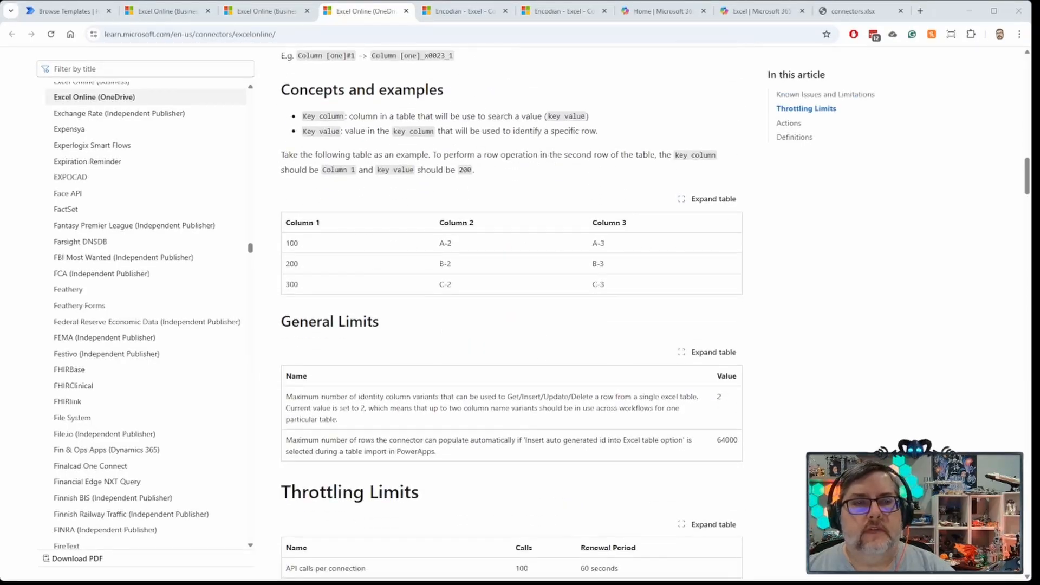
scroll(511, 314, "down", 8)
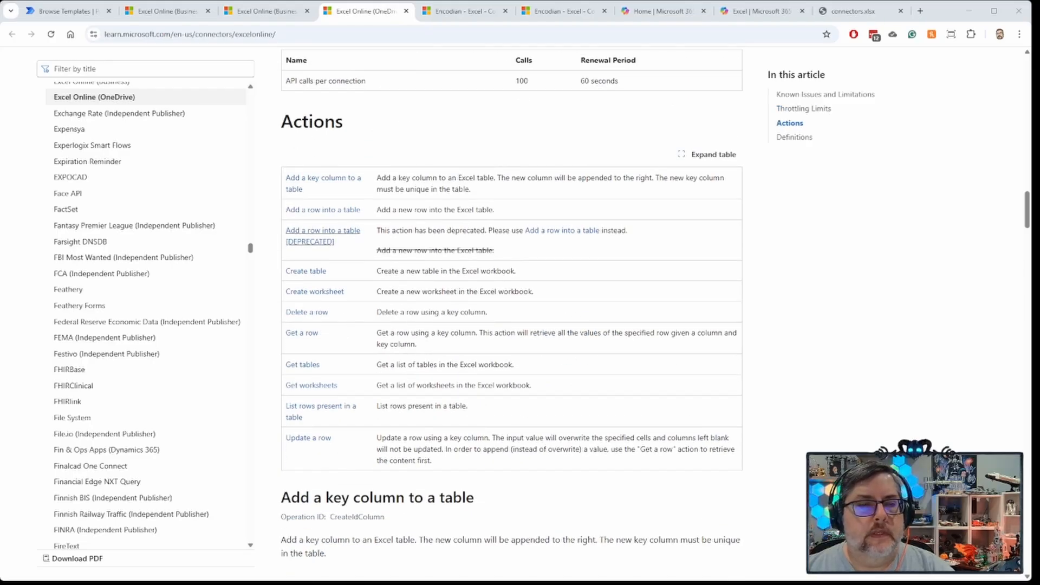
scroll(511, 314, "down", 7)
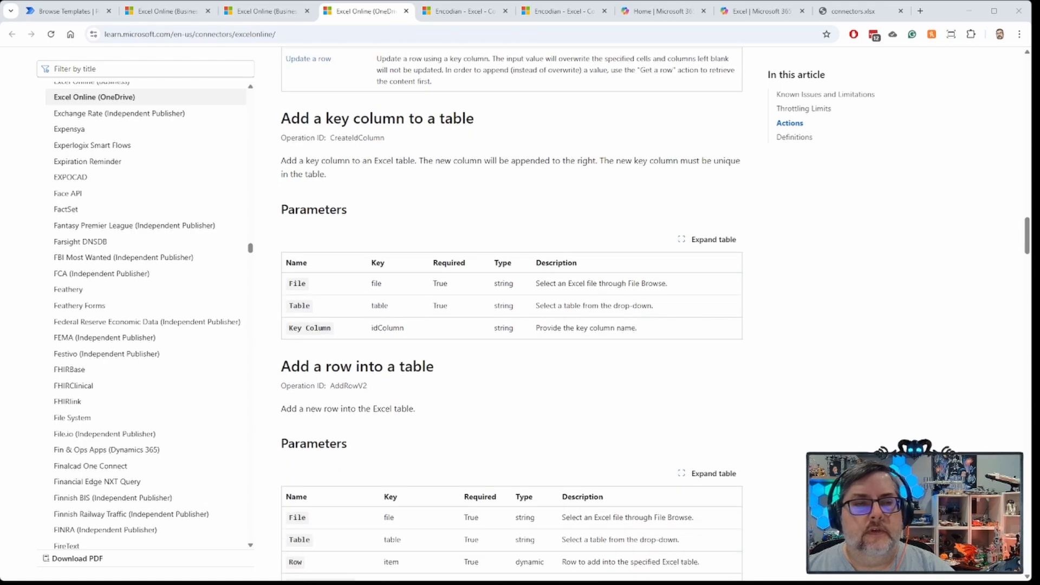
Open the Excel Online (Business) connector reference and read its known issues and limitations with actions
left_click(270, 12)
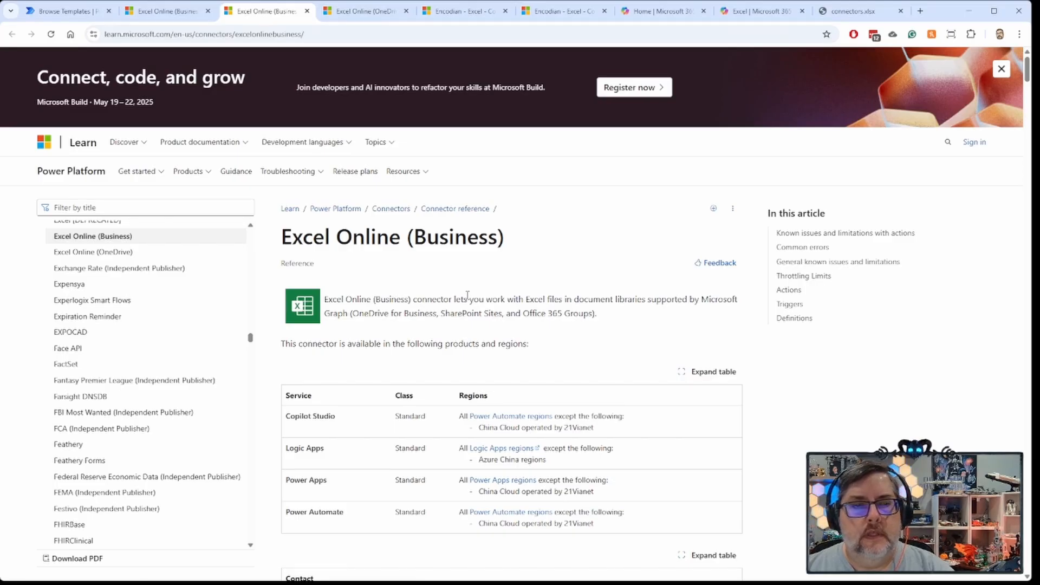
scroll(505, 313, "down", 4)
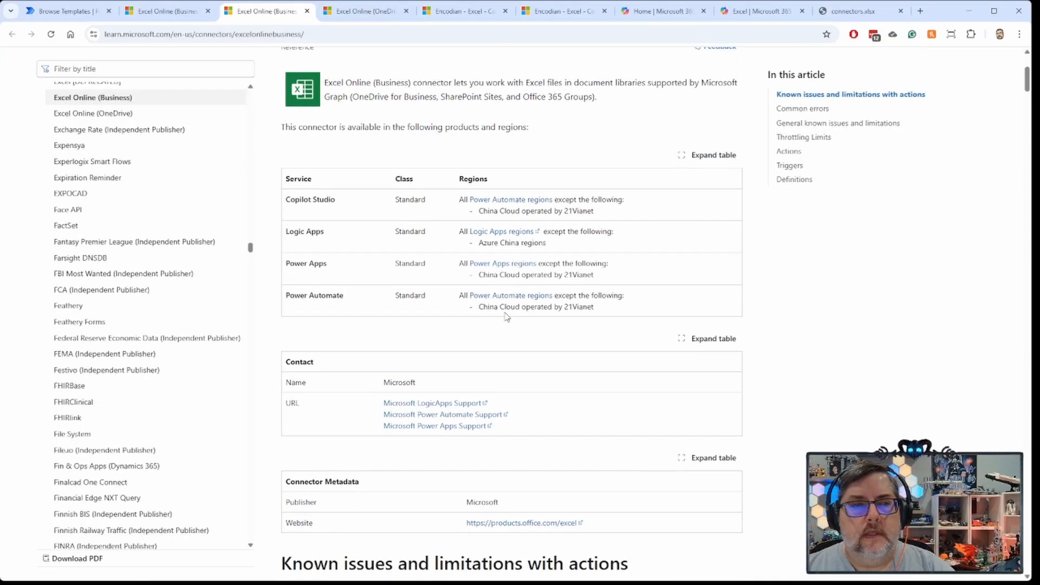
scroll(506, 315, "down", 7)
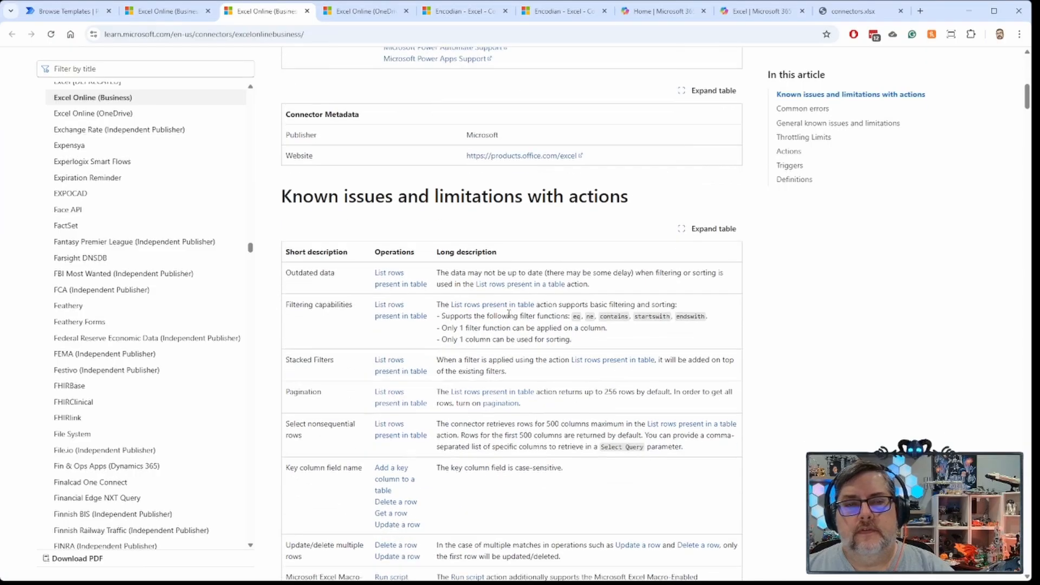
scroll(508, 314, "down", 1)
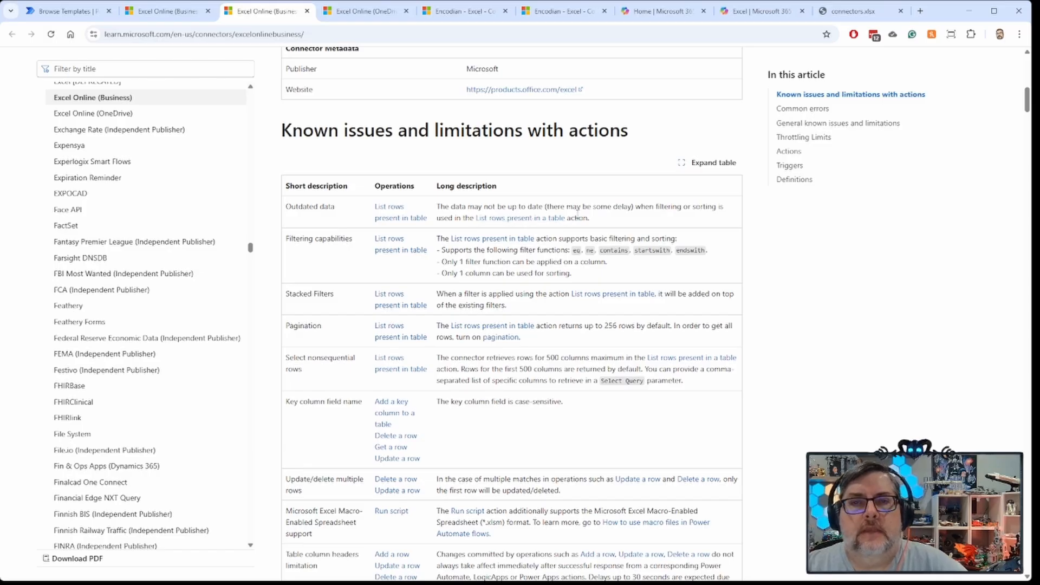
scroll(540, 234, "down", 2)
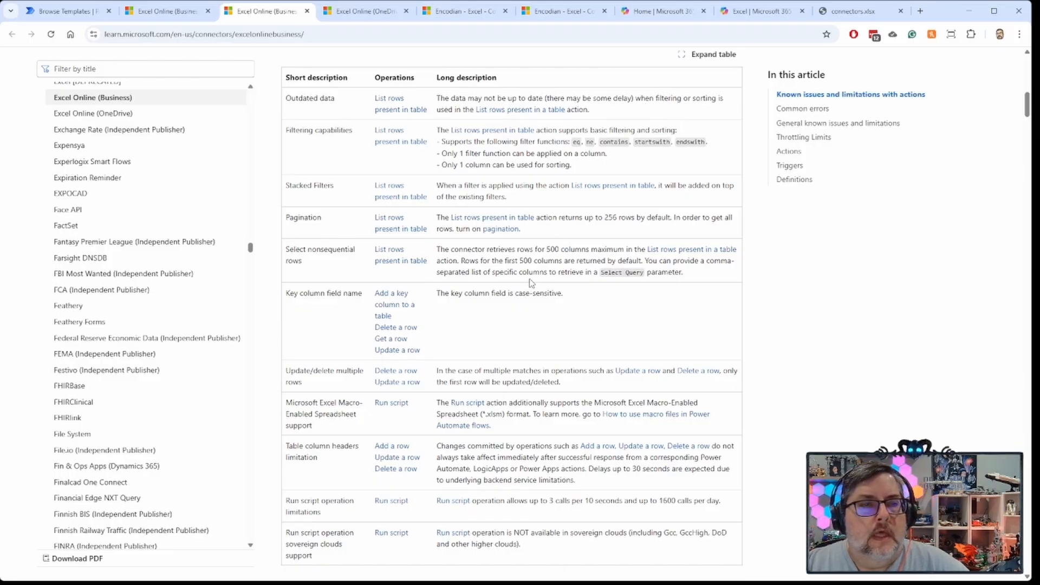
scroll(531, 282, "down", 2)
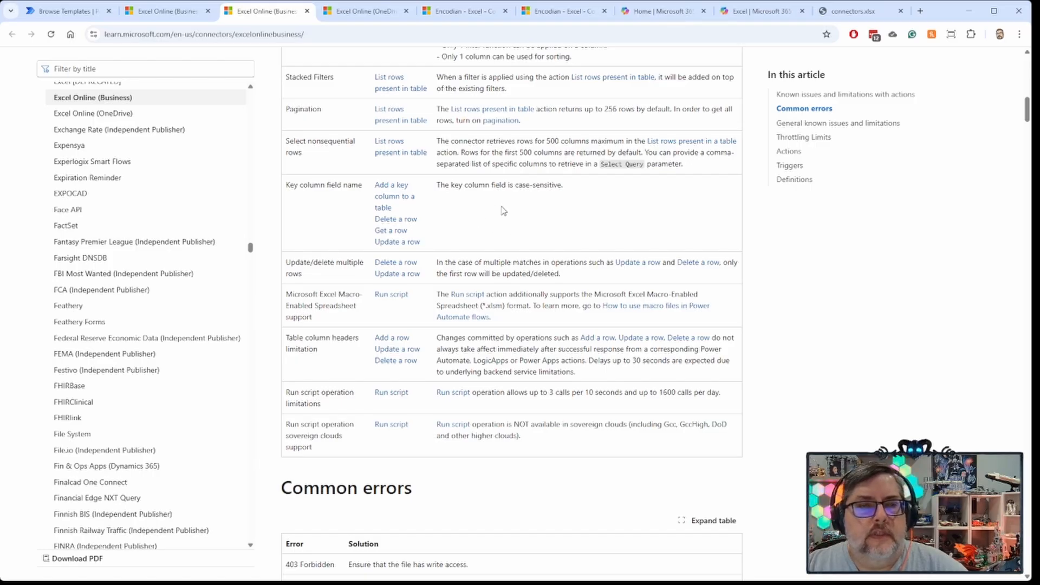
scroll(503, 211, "up", 1)
scroll(504, 239, "up", 1)
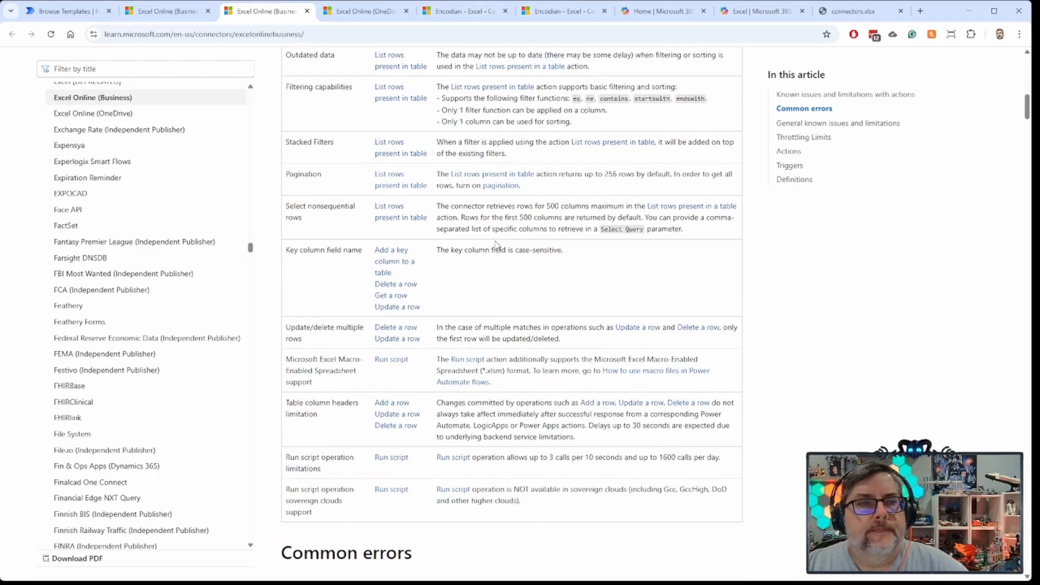
Examine the Common errors table, highlighting the 502 code, the write access solution and the 403 Forbidden entry
scroll(429, 246, "down", 9)
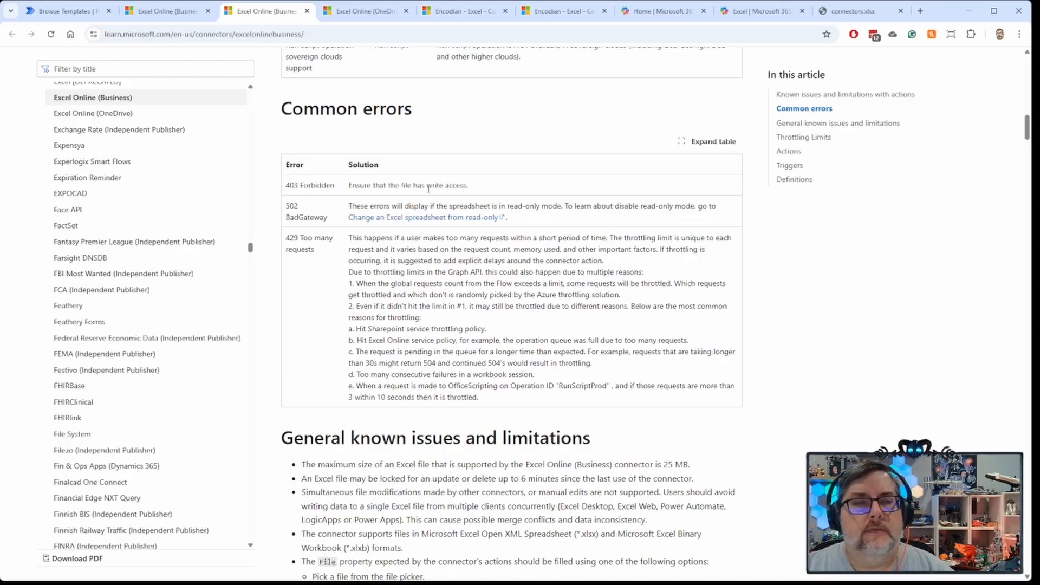
double_click(302, 209)
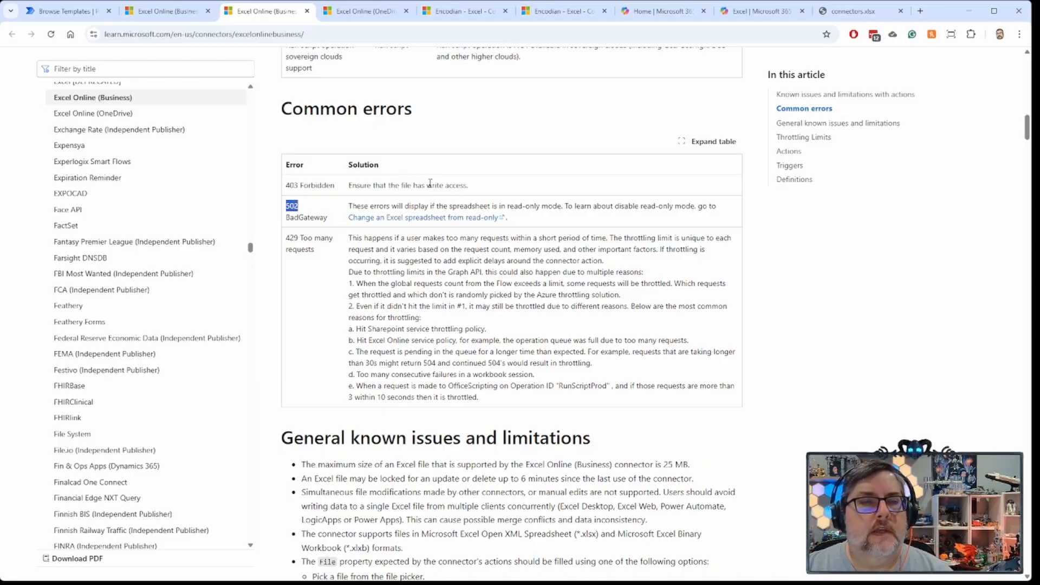
left_click_drag(426, 185, 466, 186)
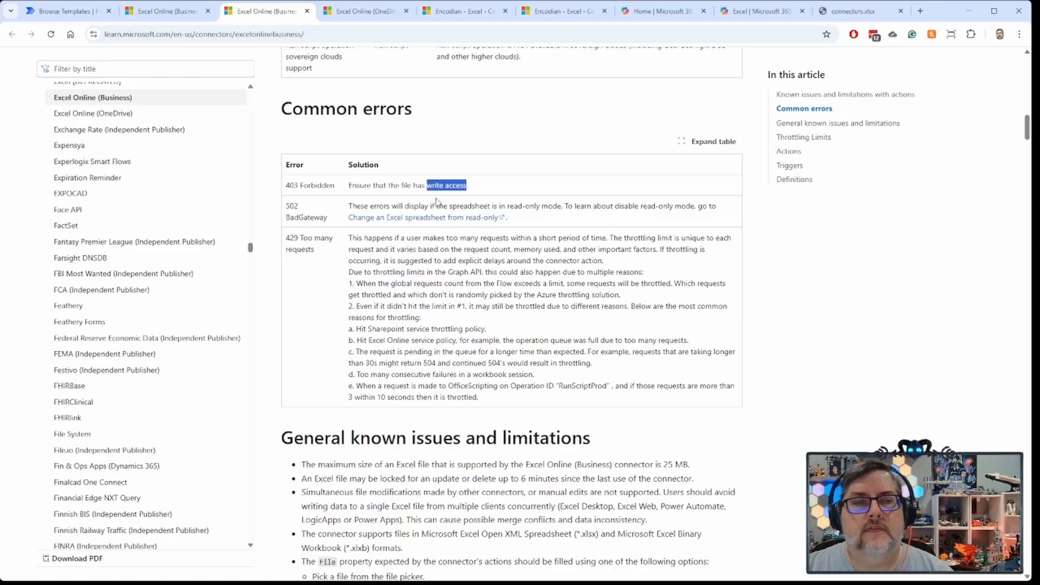
left_click_drag(285, 185, 315, 186)
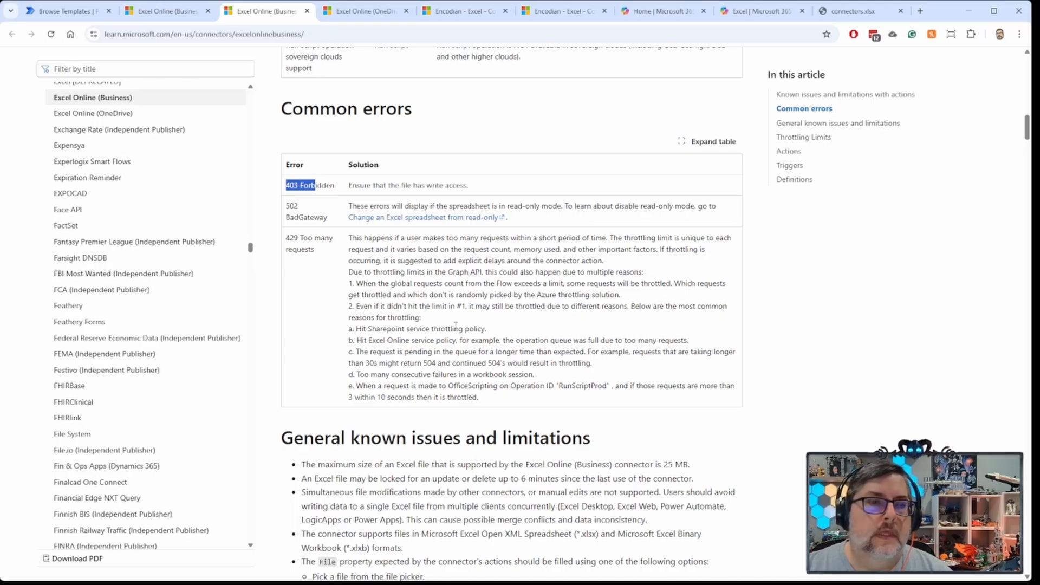
Highlight the maximum file size and the file-locking sentence under General known issues and limitations
scroll(482, 339, "down", 1)
scroll(482, 338, "down", 5)
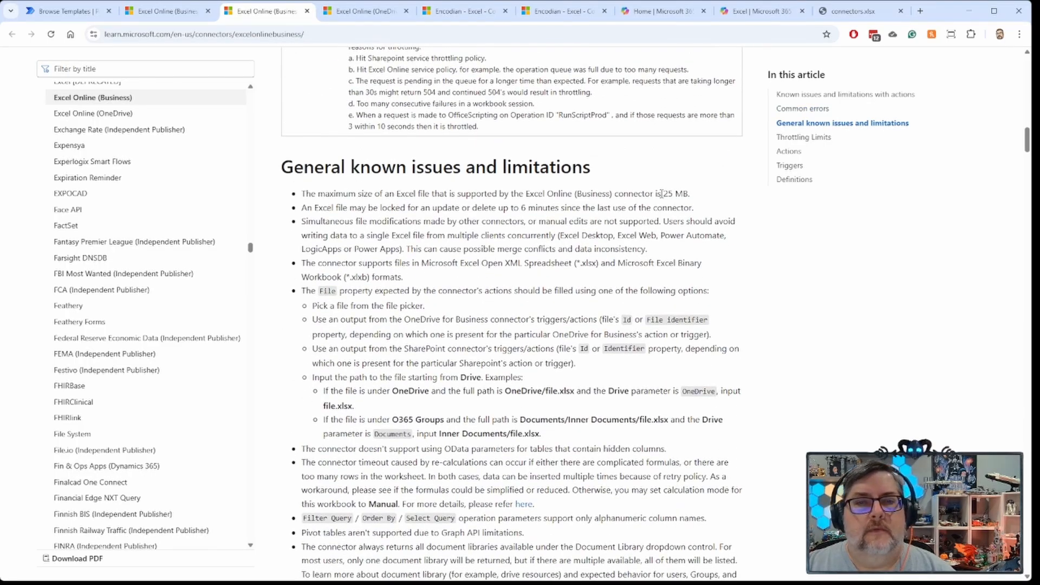
left_click_drag(664, 193, 691, 194)
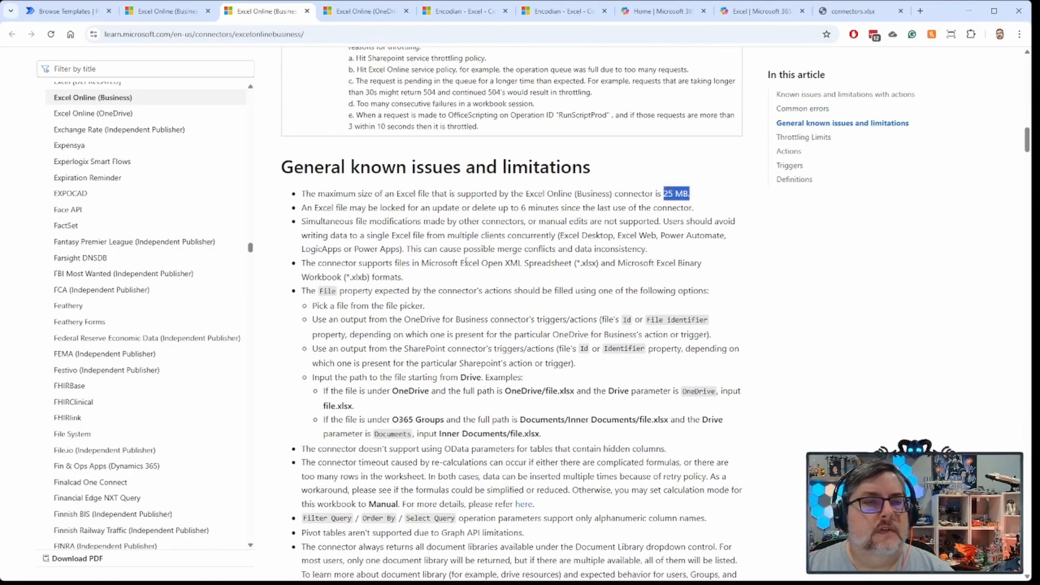
scroll(459, 282, "up", 1)
scroll(460, 282, "down", 1)
left_click(425, 205)
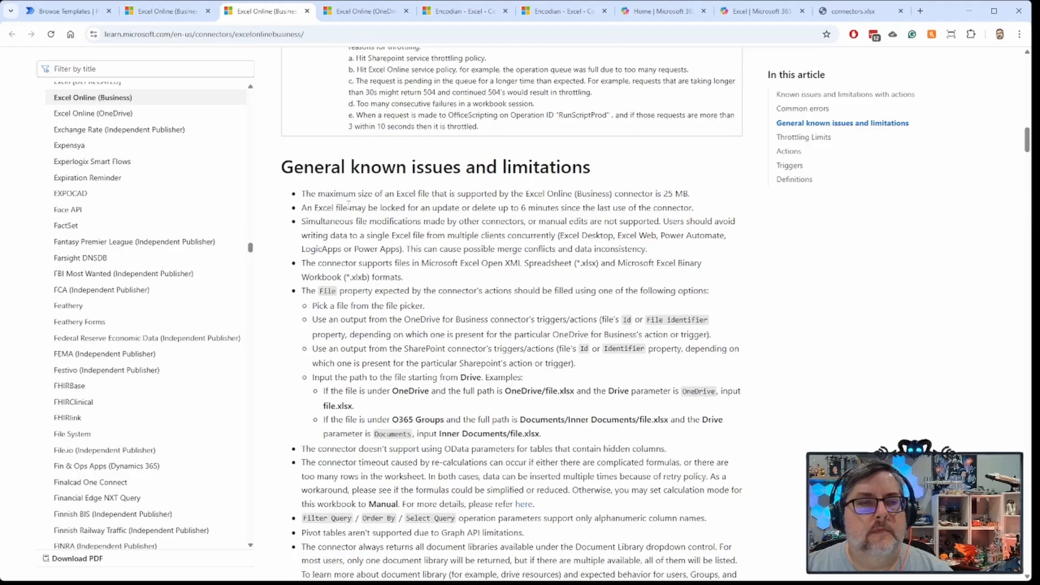
left_click_drag(304, 208, 694, 208)
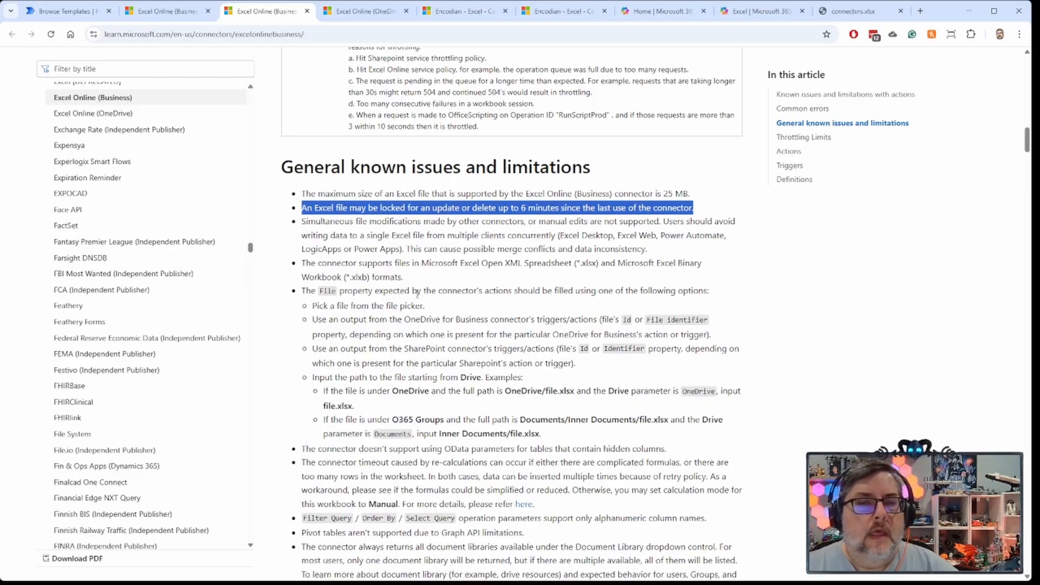
Highlight the .xlsx file format and read through the remaining general known issues and limitations
scroll(416, 293, "down", 1)
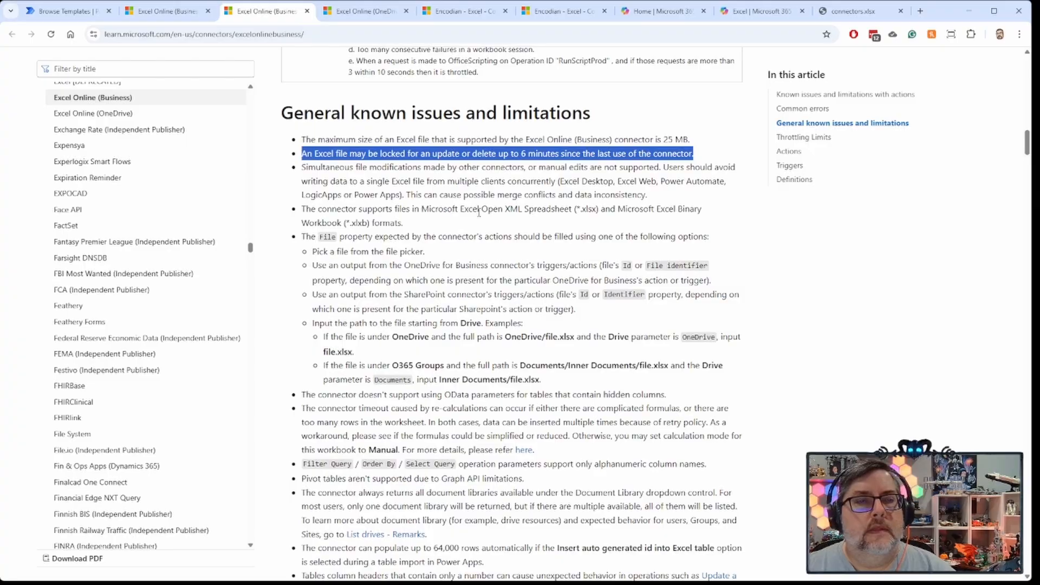
double_click(587, 209)
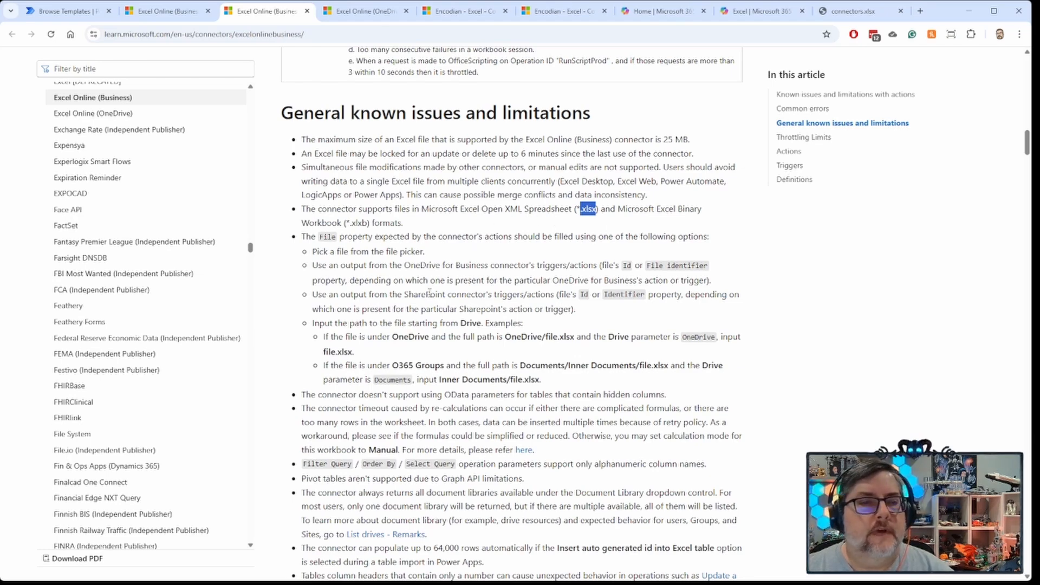
scroll(429, 292, "down", 3)
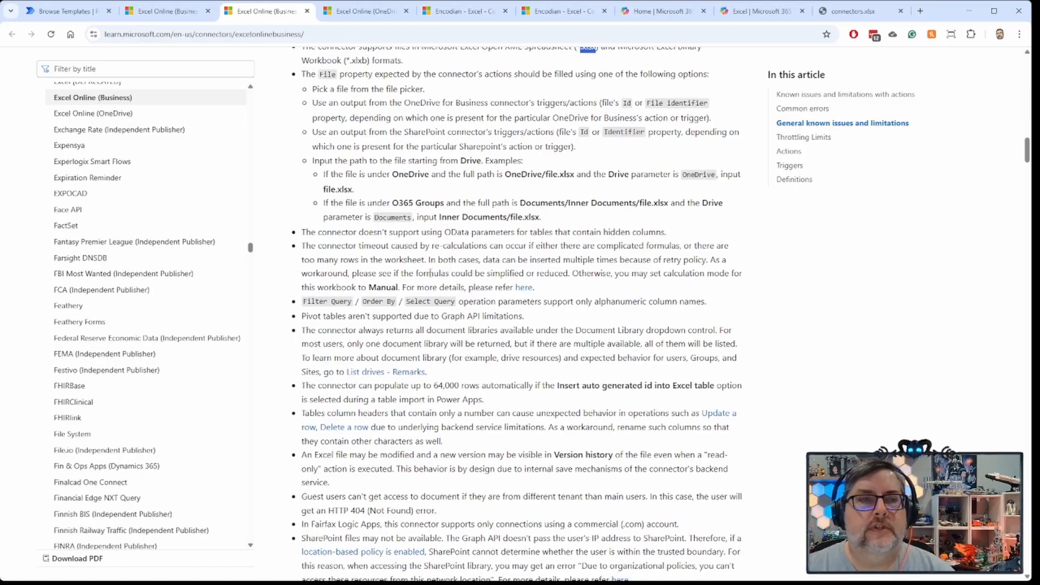
scroll(455, 268, "down", 3)
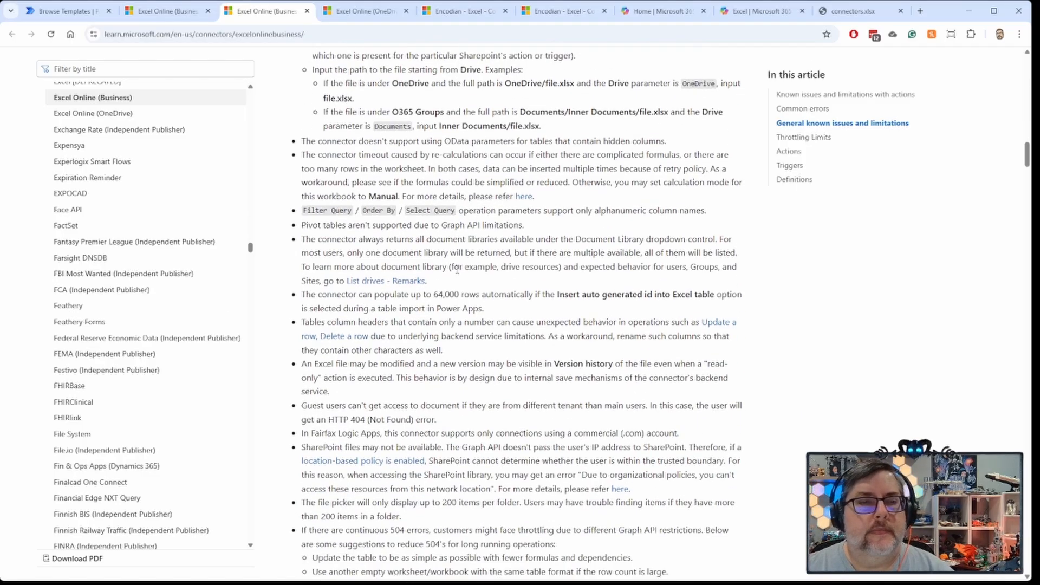
scroll(469, 269, "down", 1)
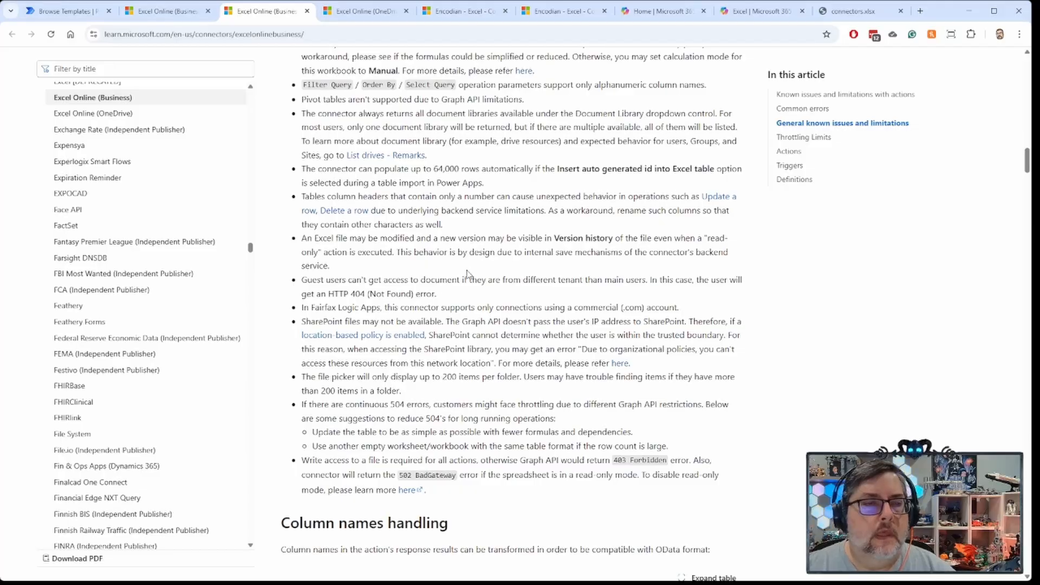
Read the column name handling and general limits, and highlight the renewal period in the Throttling Limits table
scroll(427, 269, "down", 7)
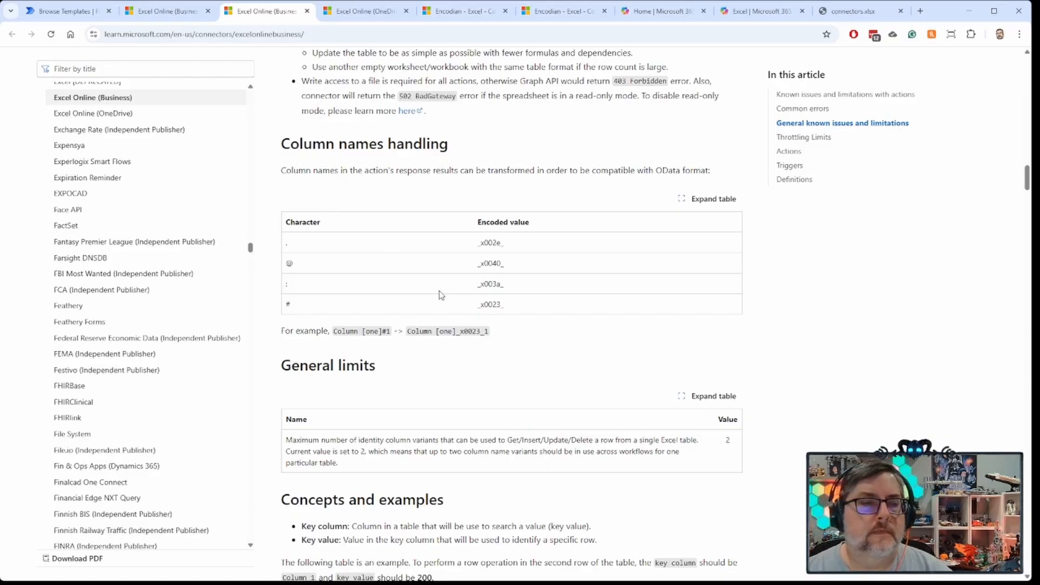
scroll(440, 297, "down", 5)
scroll(439, 298, "down", 4)
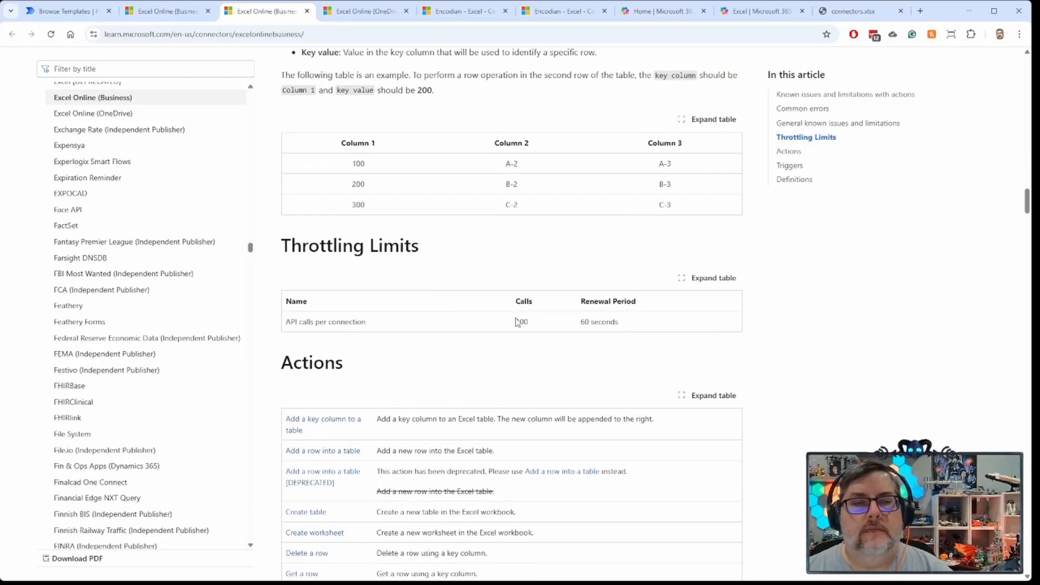
left_click_drag(583, 322, 626, 323)
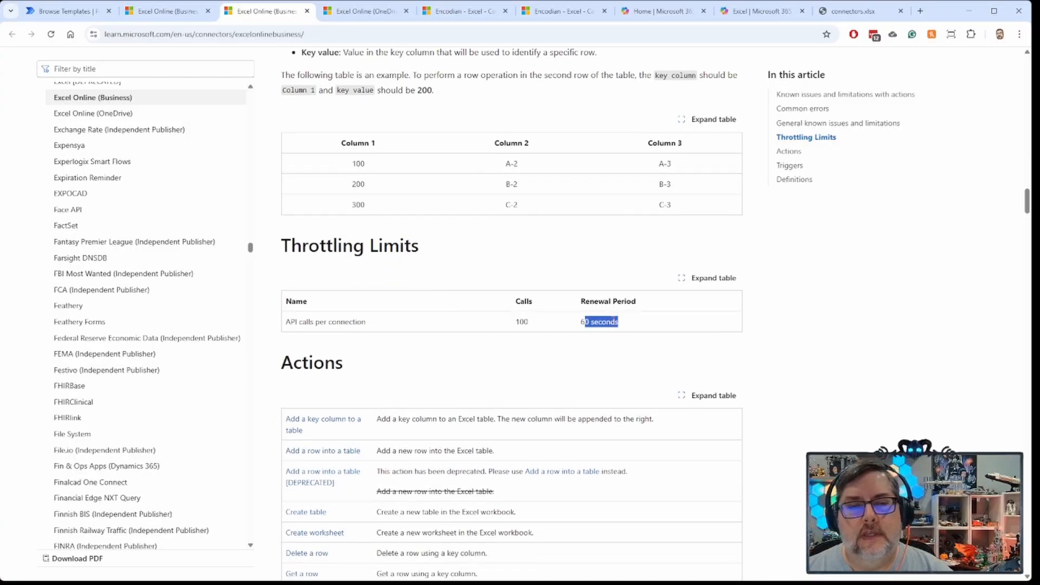
left_click(603, 351)
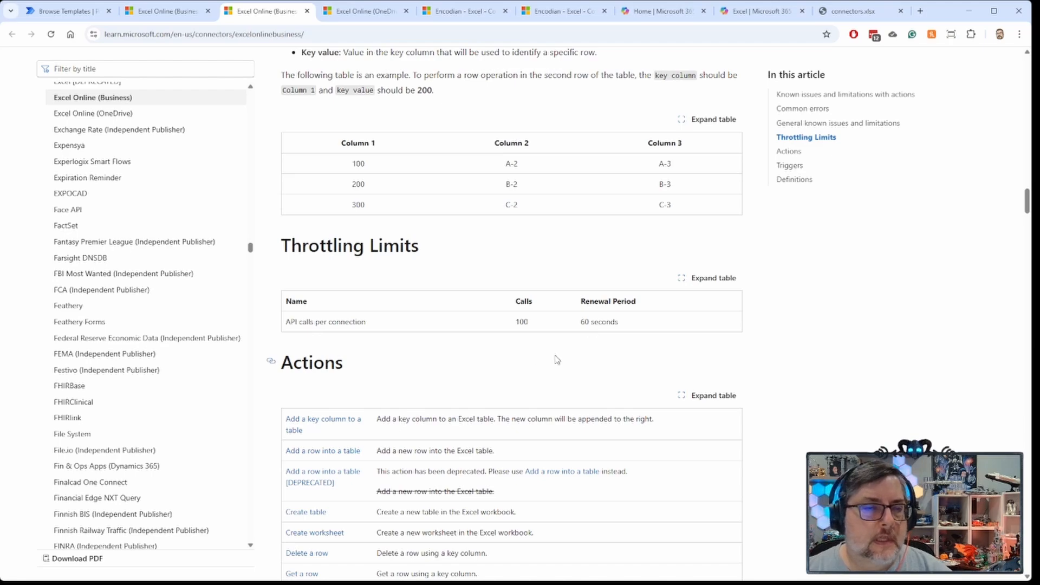
Examine the list of actions offered by the Excel Online (Business) connector
scroll(463, 355, "down", 3)
scroll(469, 360, "down", 1)
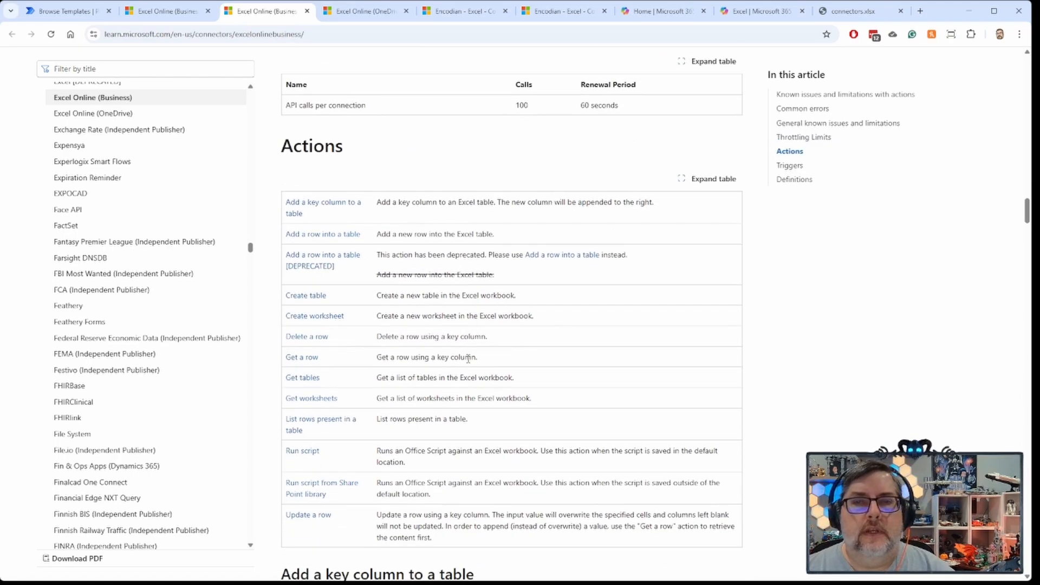
scroll(467, 359, "down", 2)
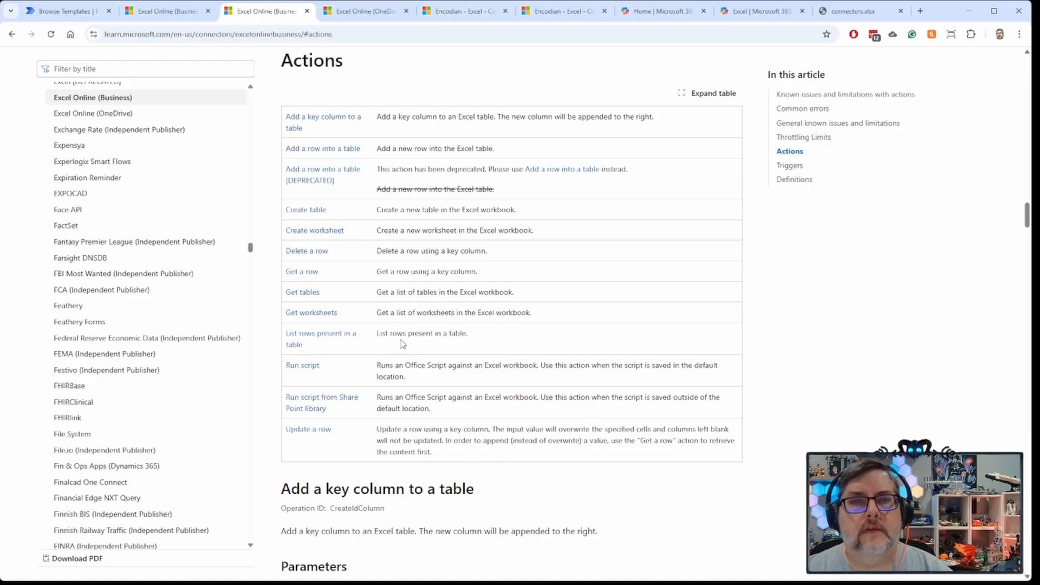
Switch to the connectors.xlsx workbook and widen the NAME column to fit its longest entry
left_click(853, 11)
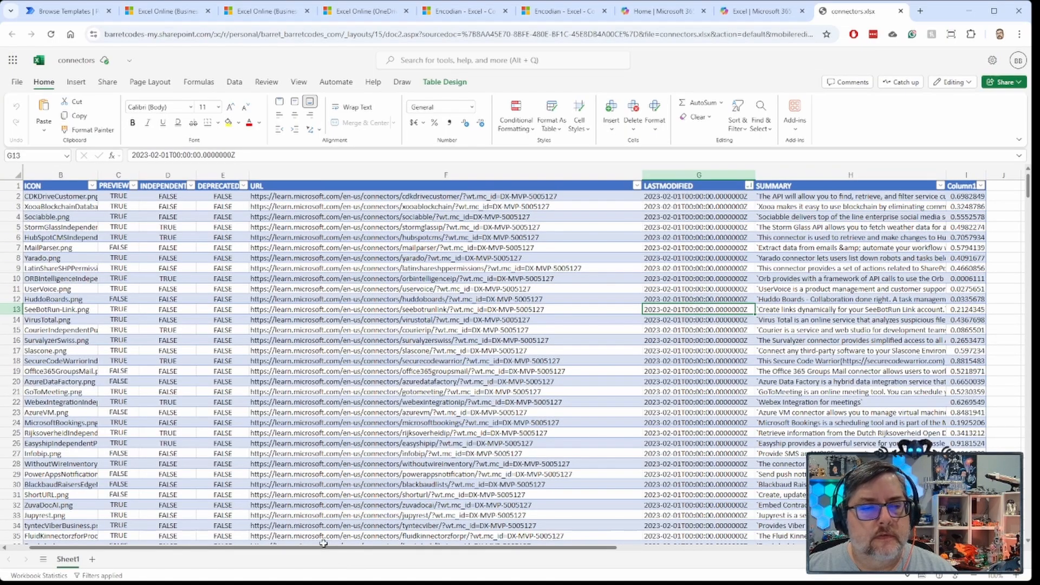
left_click_drag(325, 548, 267, 548)
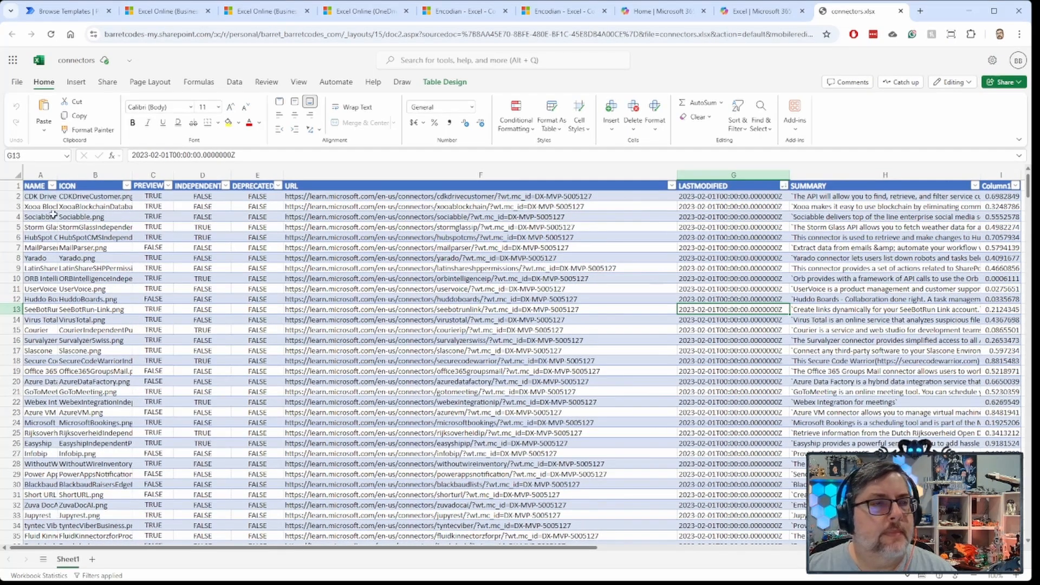
left_click_drag(58, 174, 93, 174)
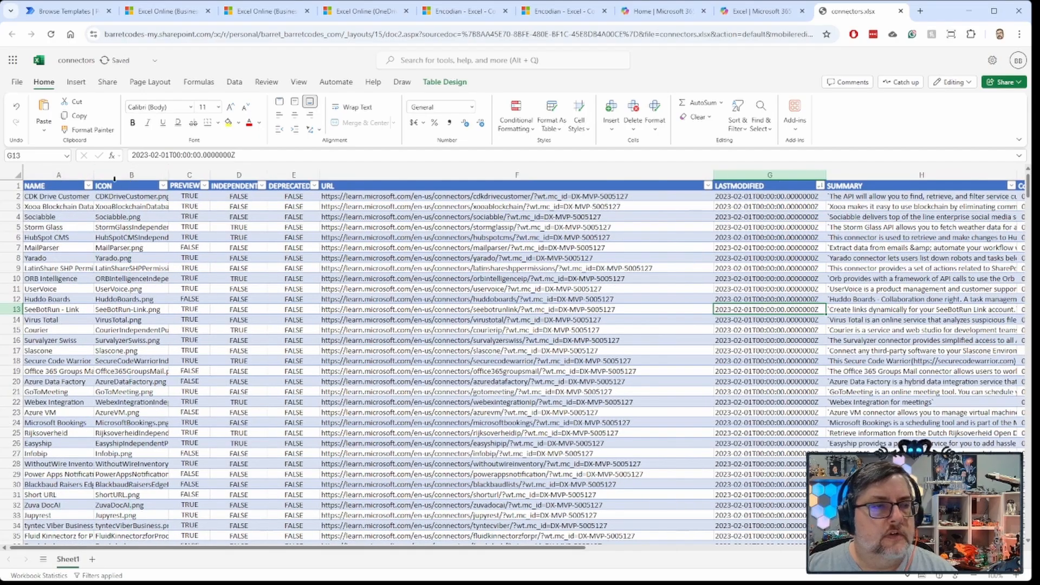
double_click(94, 174)
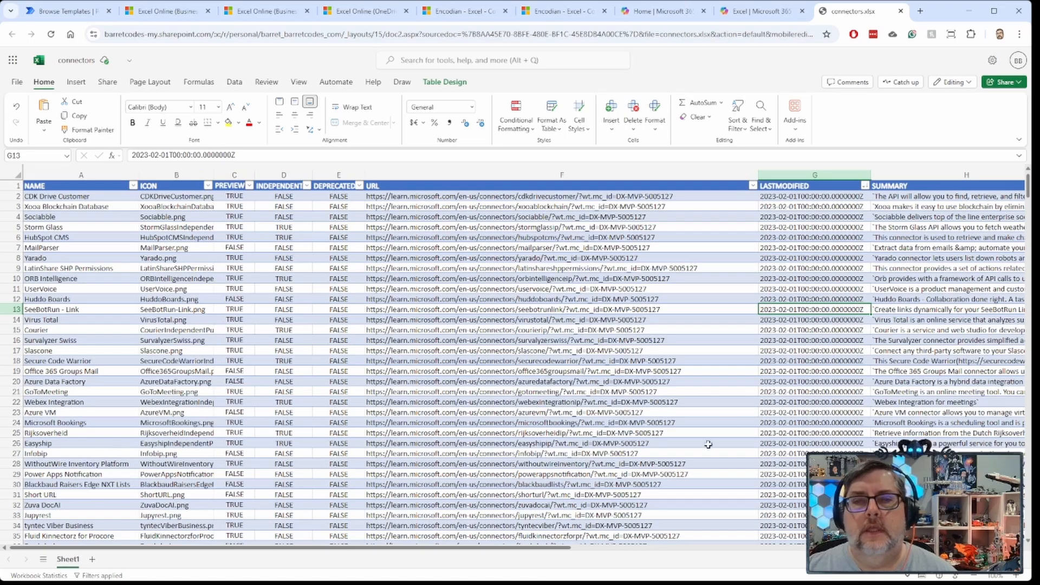
Switch to Power Automate and open the Did You Know V2 cloud flow for editing
mouse_move(553, 553)
left_mouse_down()
mouse_move(736, 552)
mouse_move(537, 551)
left_mouse_up()
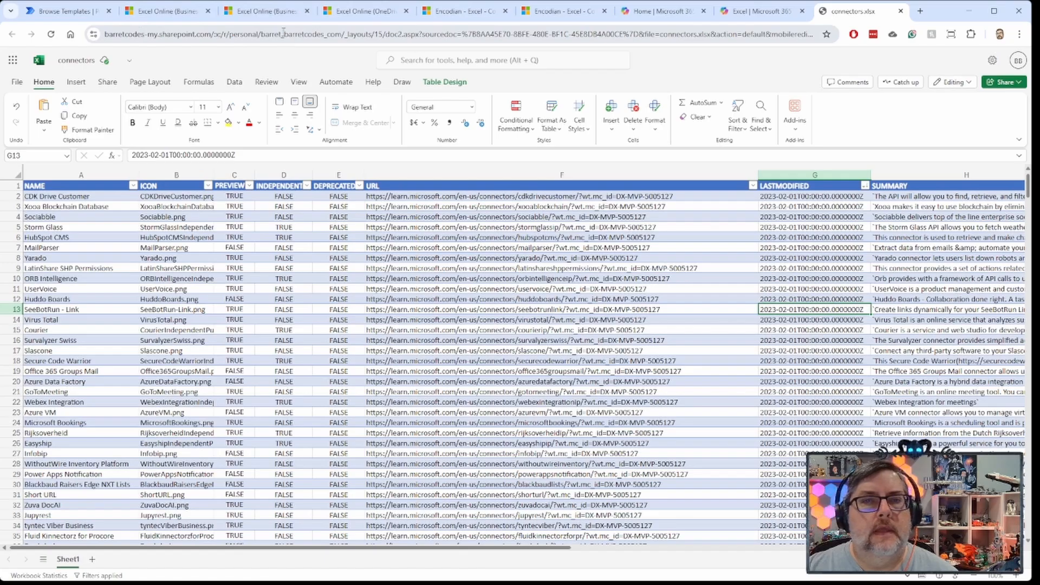
left_click(81, 12)
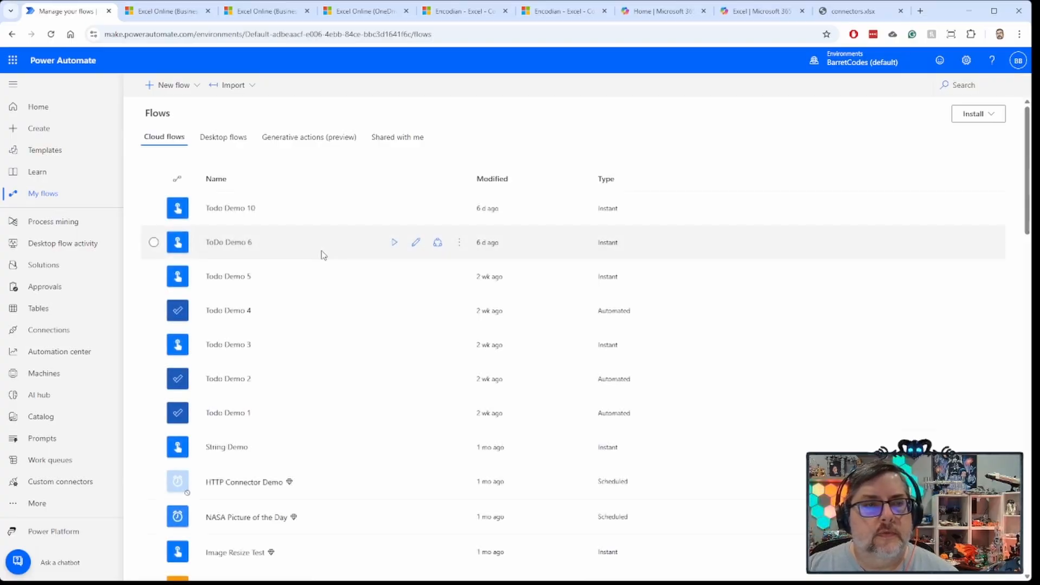
scroll(278, 233, "down", 7)
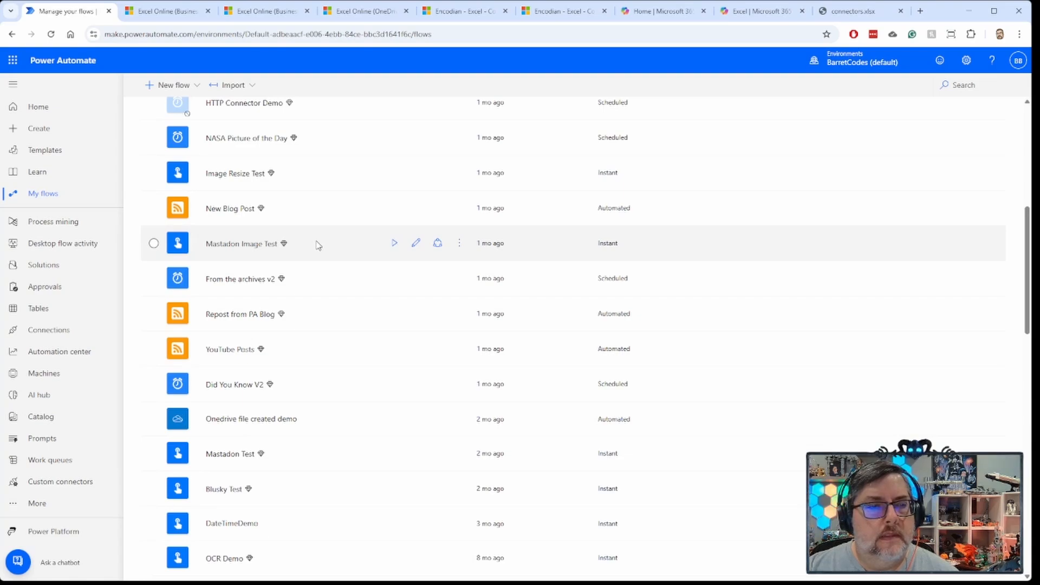
left_click(242, 388)
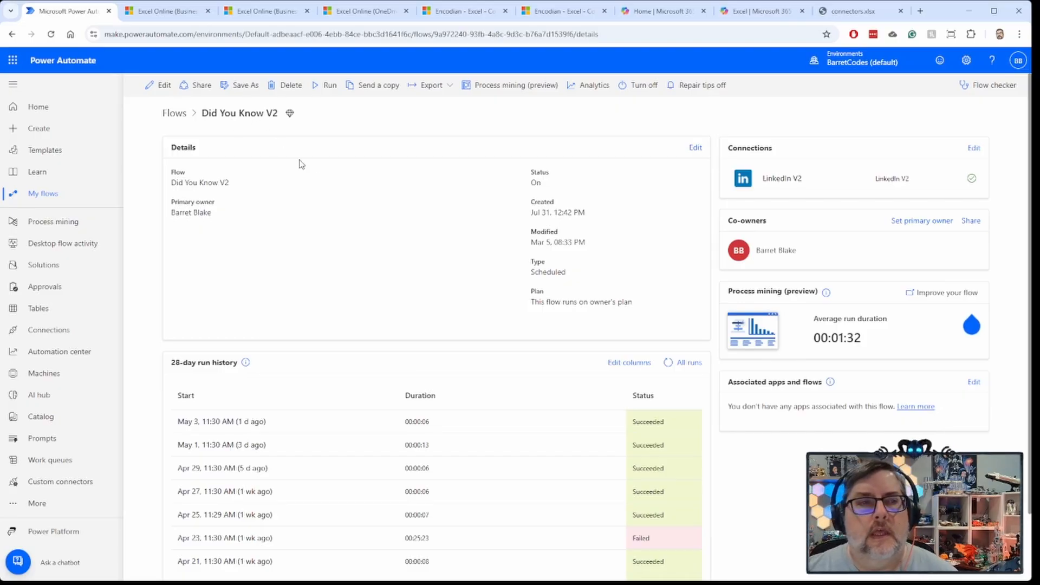
left_click(165, 87)
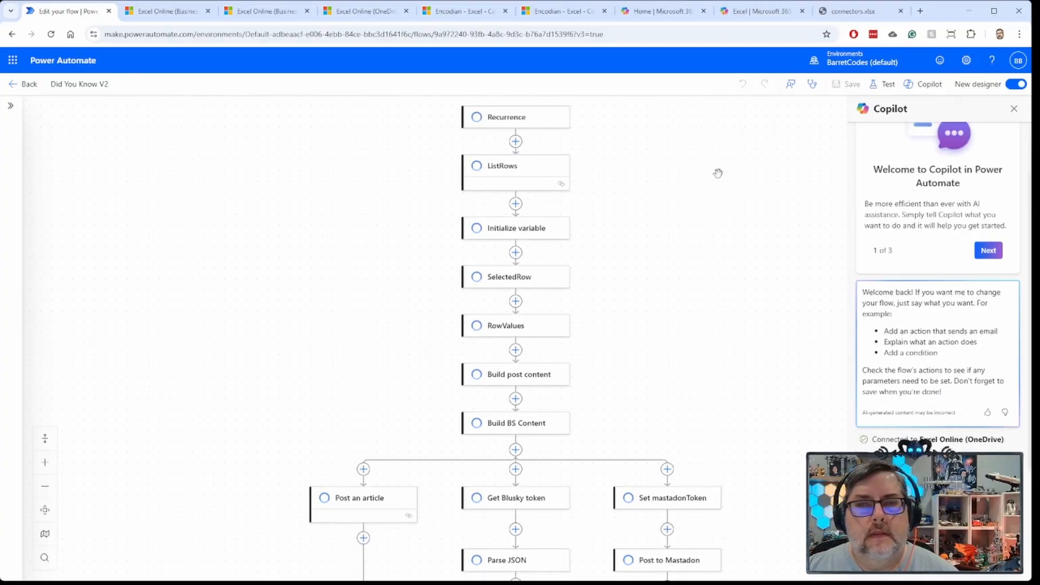
Review the parameters of the flow's Recurrence trigger and its ListRows action
left_click_drag(687, 155, 686, 208)
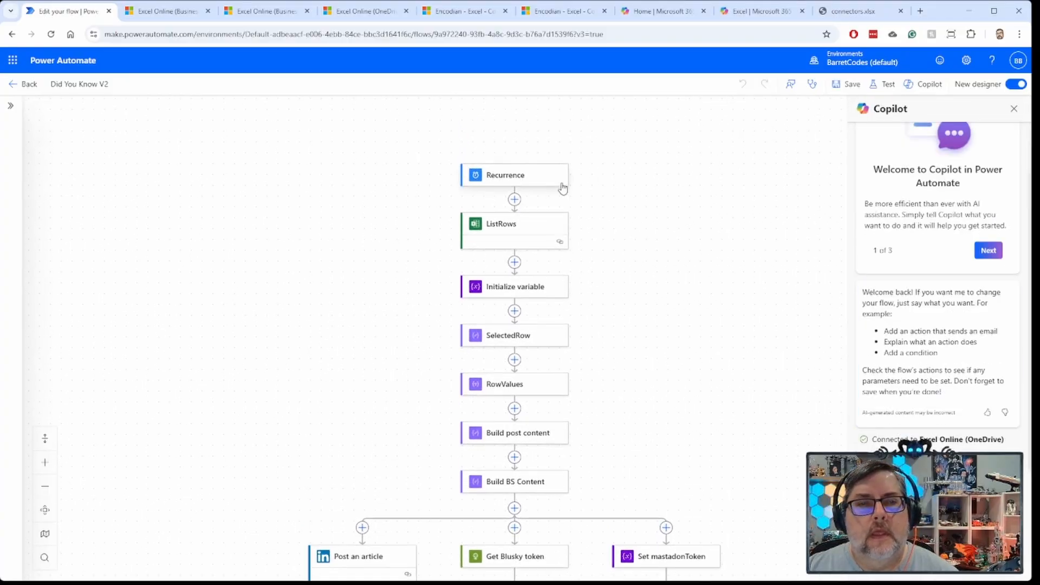
left_click(513, 176)
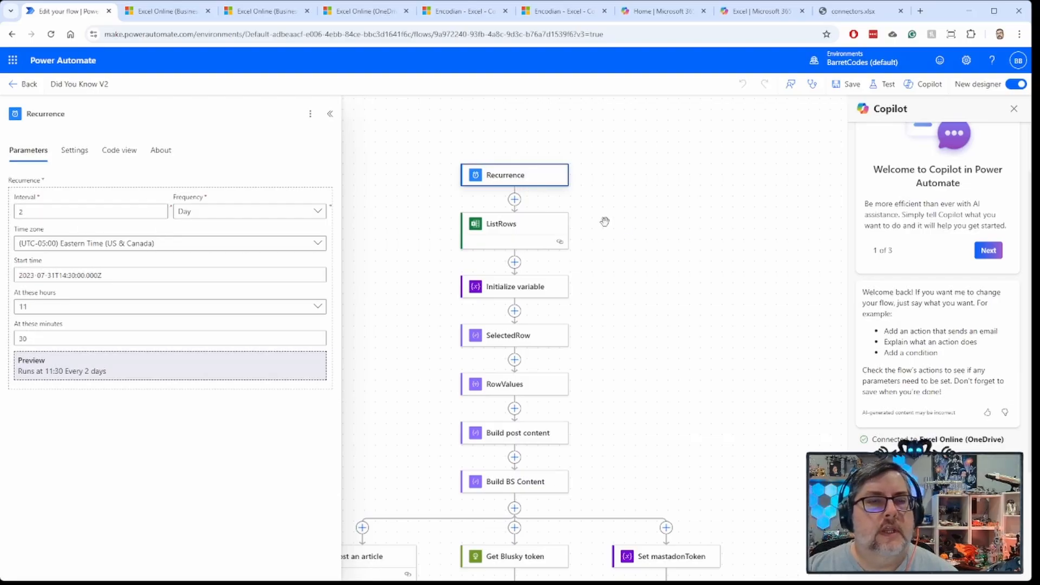
left_click_drag(642, 239, 680, 181)
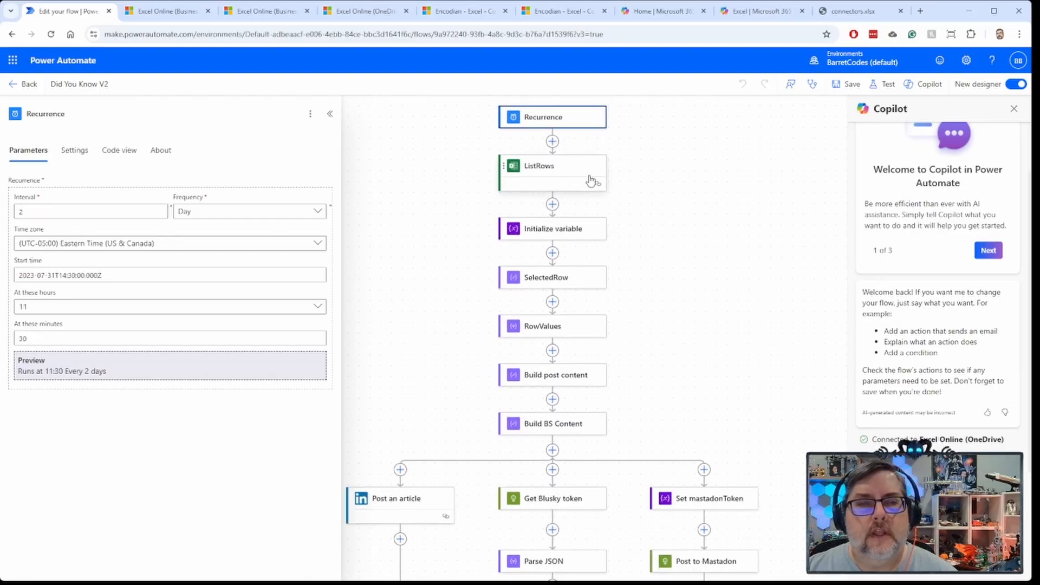
left_click(550, 165)
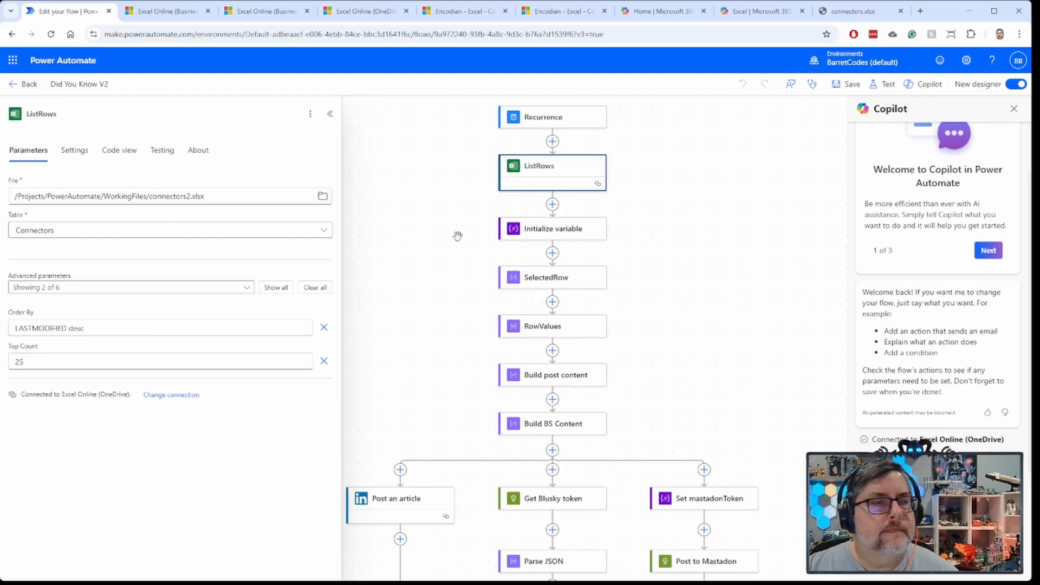
Review the Initialize variable action and inspect the expression used as input of SelectedRow
left_click(548, 235)
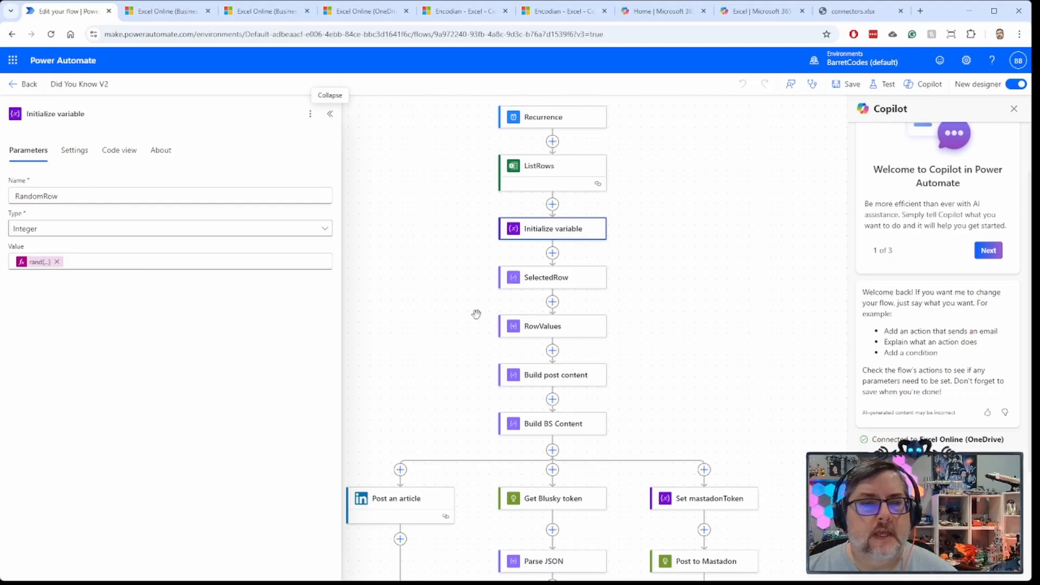
left_click(547, 278)
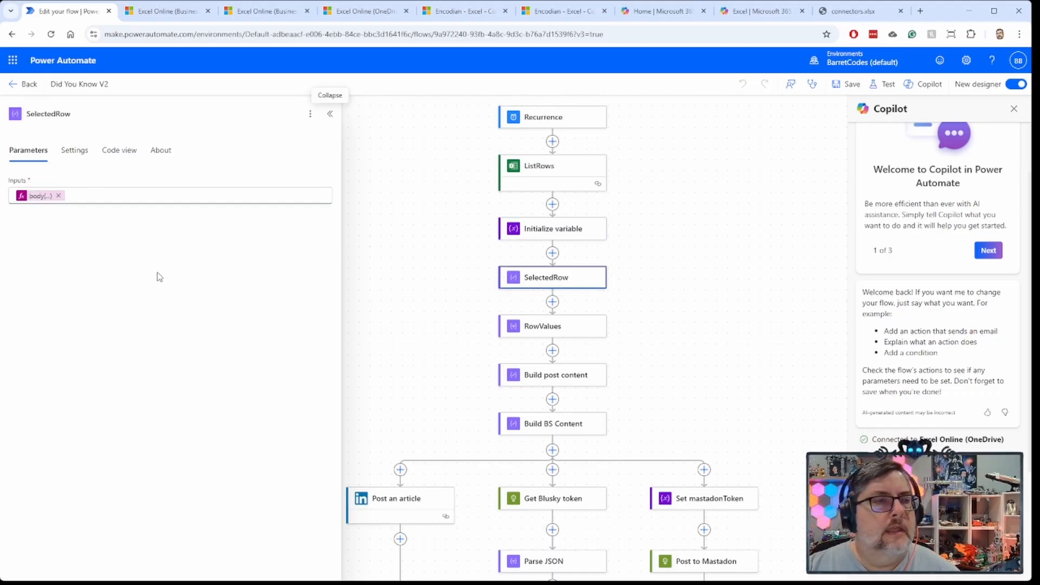
left_click(44, 196)
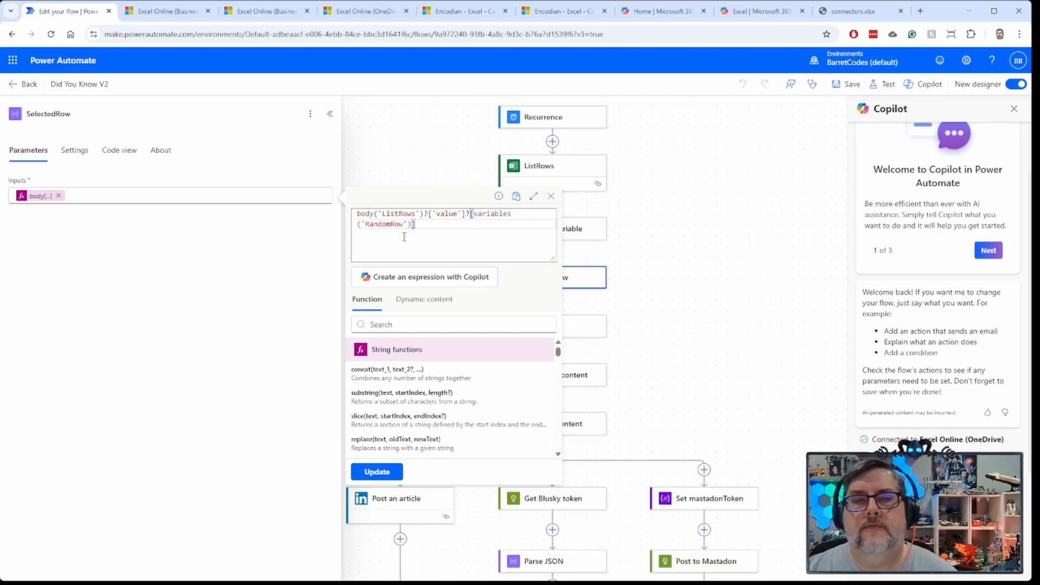
left_click(663, 255)
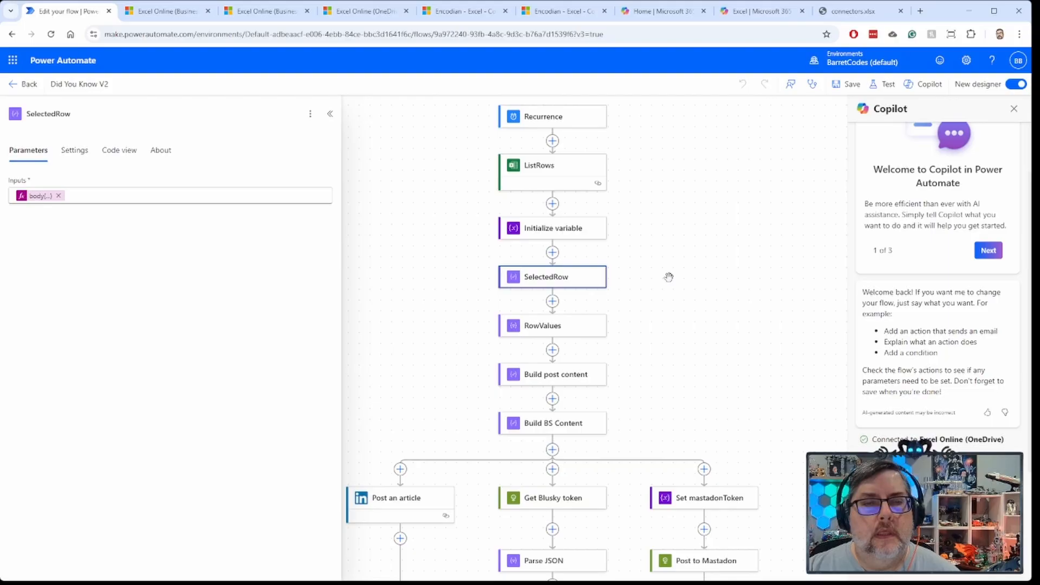
Examine the full JSON schema in the RowValues action, including the properties for the table's columns
left_click(544, 328)
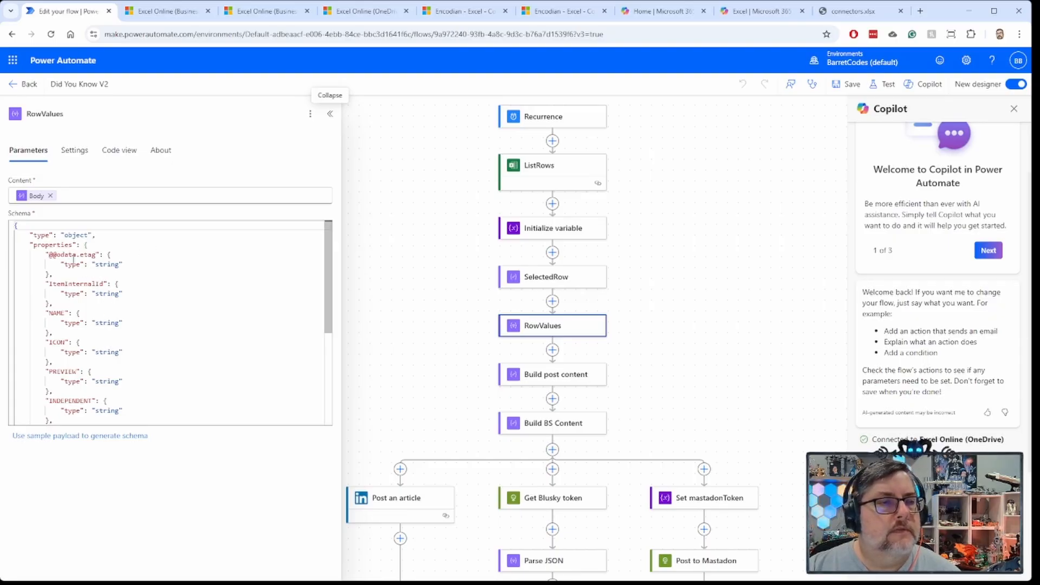
scroll(103, 368, "down", 5)
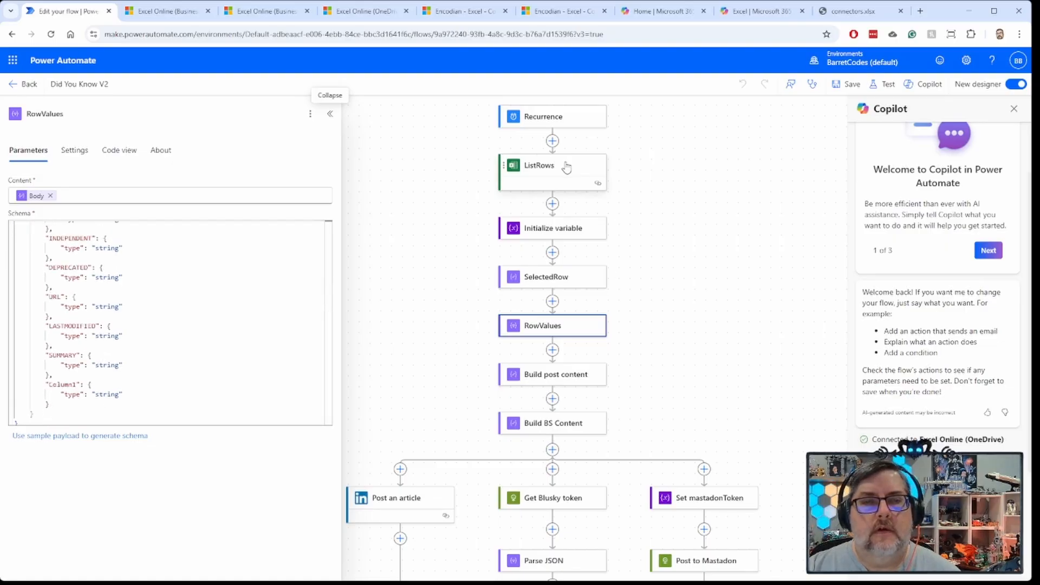
scroll(150, 356, "up", 1)
scroll(150, 356, "up", 4)
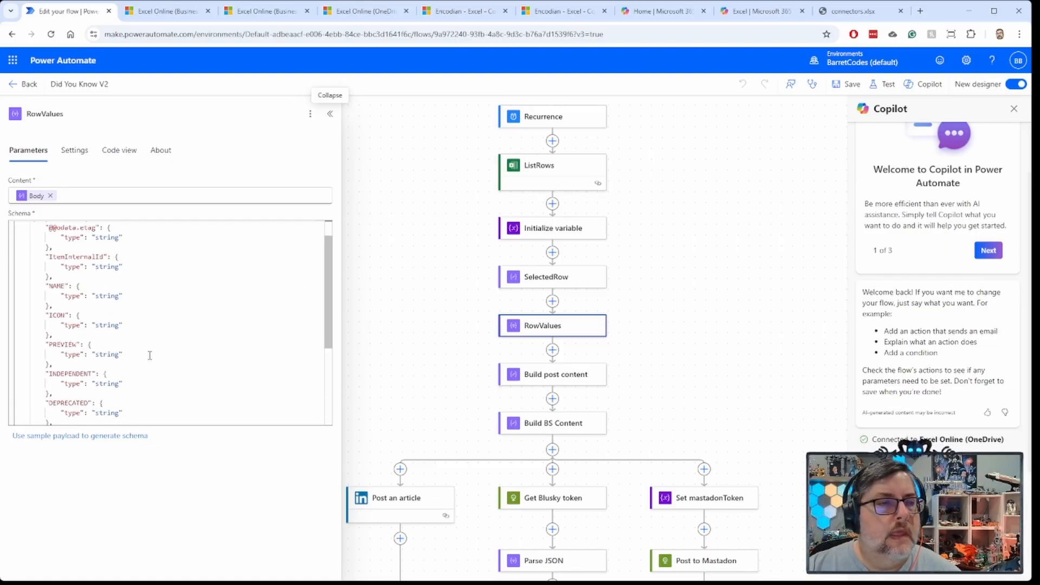
scroll(104, 269, "down", 1)
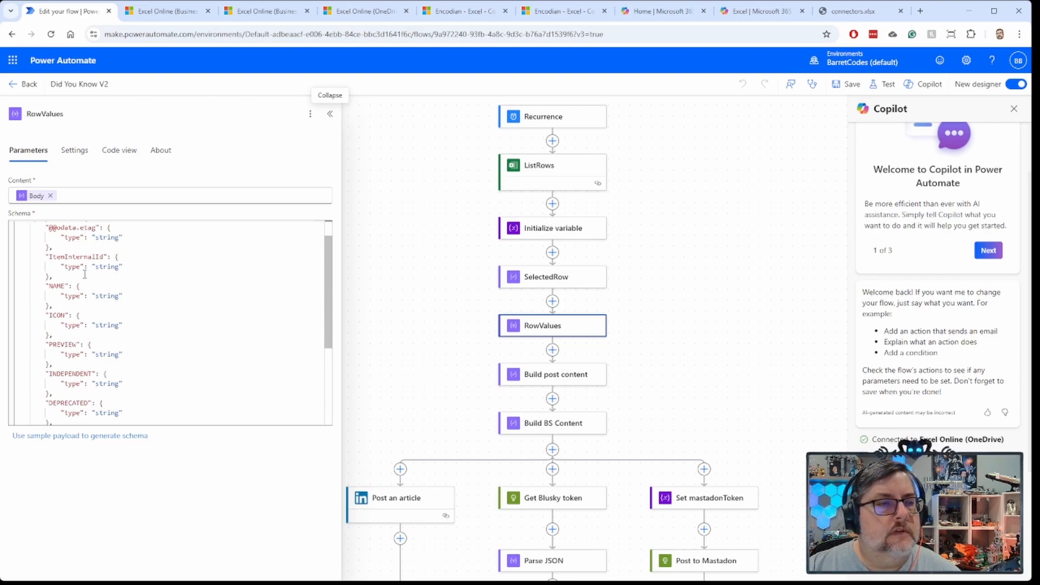
scroll(85, 273, "down", 1)
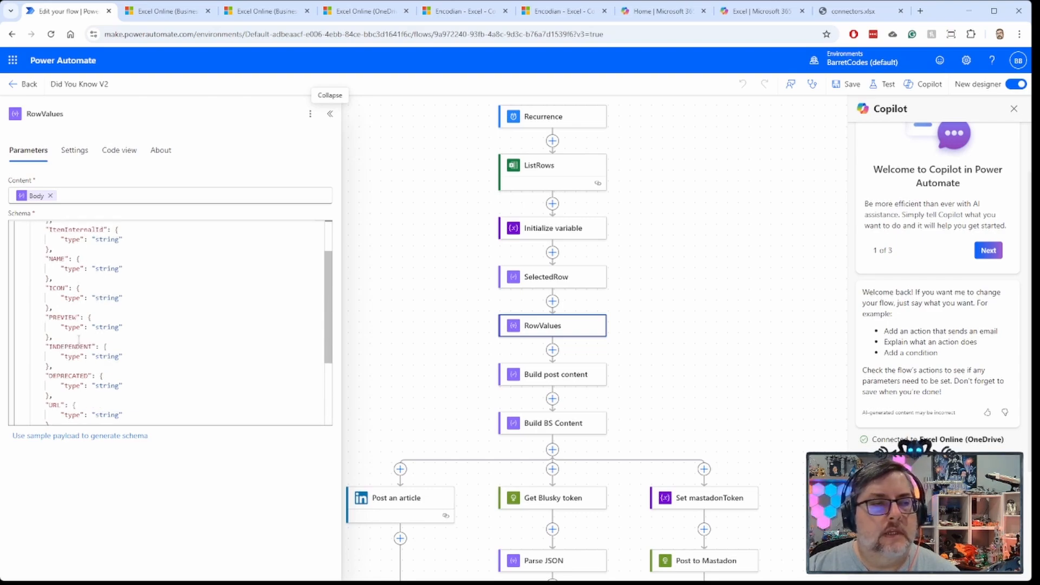
scroll(106, 348, "down", 2)
scroll(107, 350, "down", 3)
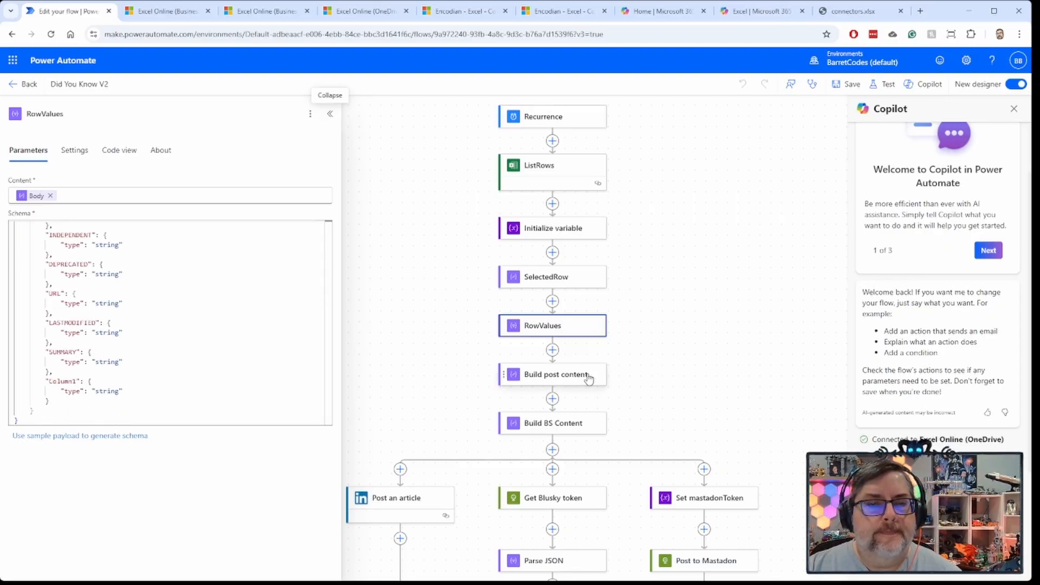
Review the text composed in Build post content and the parallel posting branches that follow it
left_click(560, 377)
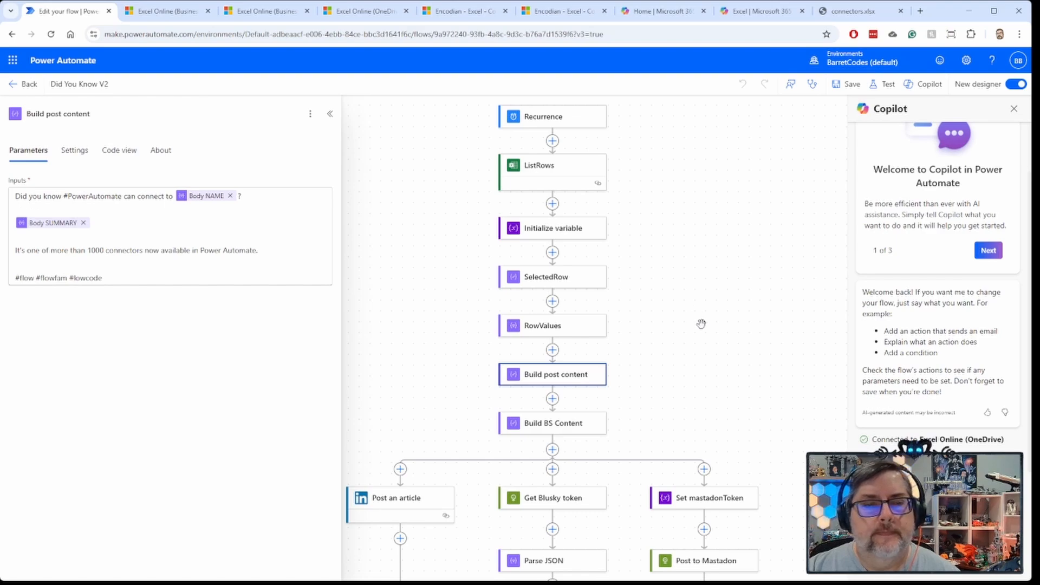
scroll(684, 318, "down", 2)
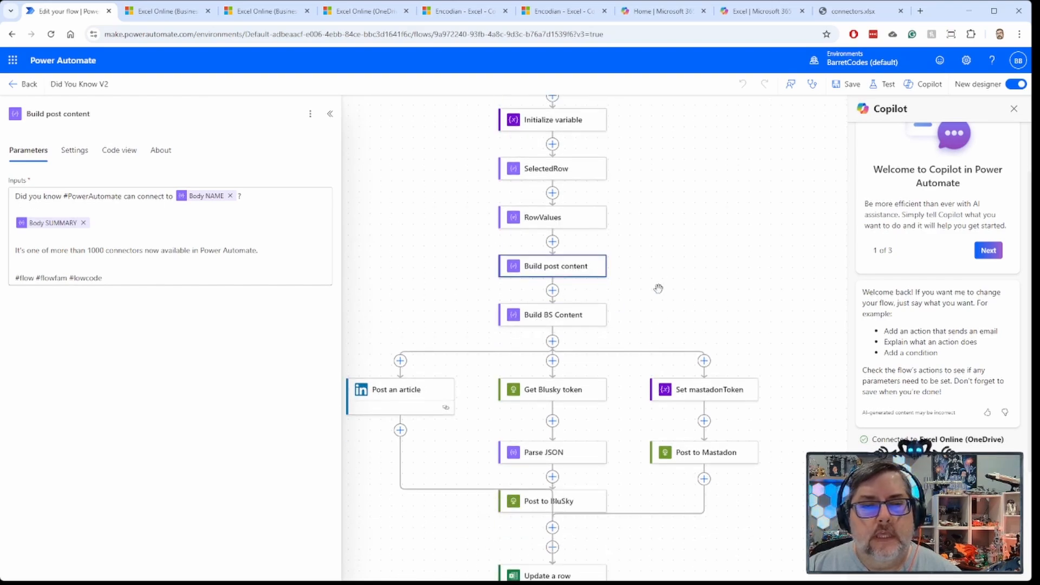
scroll(712, 283, "down", 1)
scroll(711, 283, "down", 1)
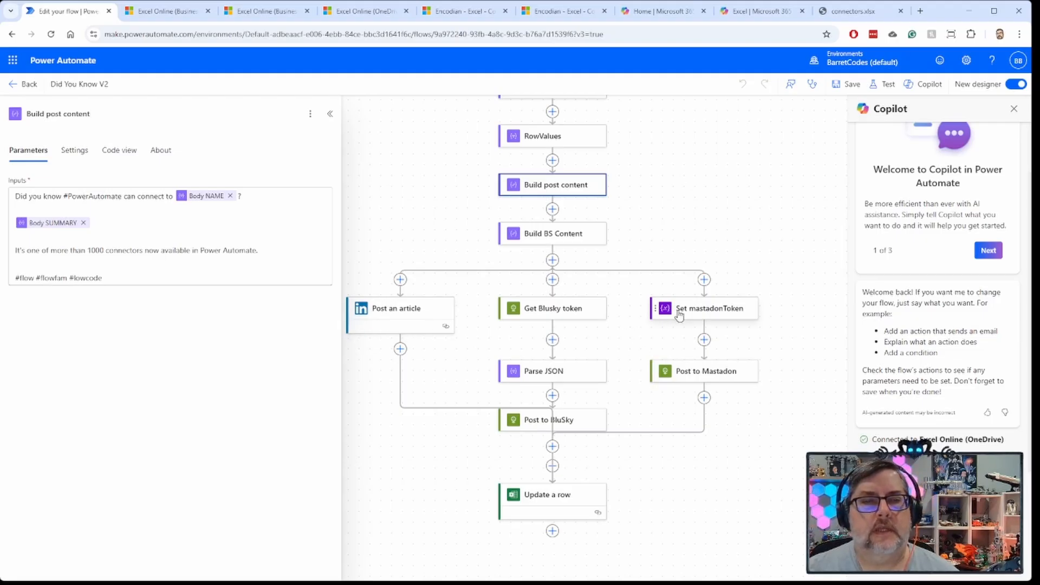
left_click_drag(797, 461, 790, 389)
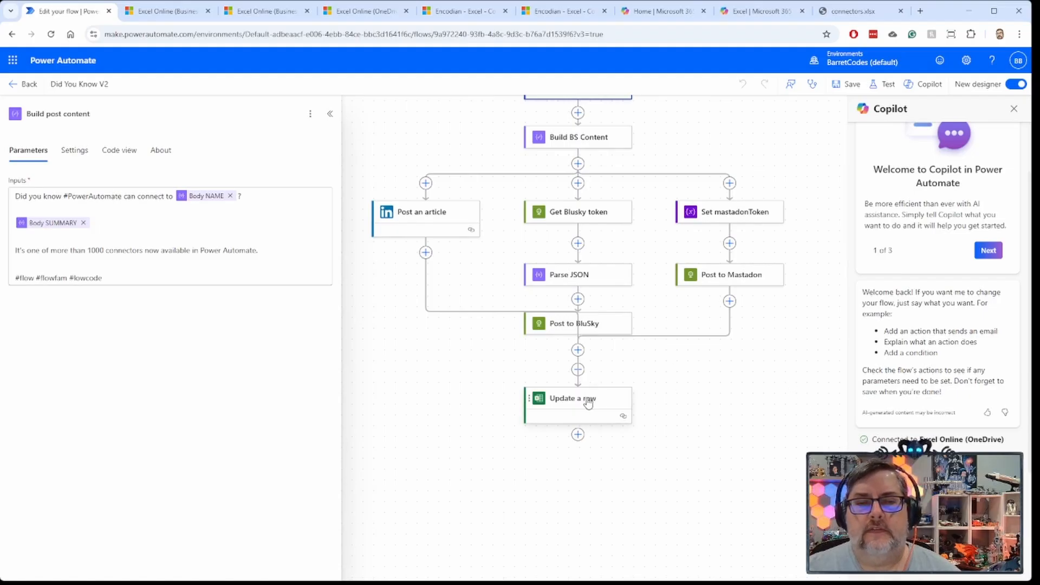
Inspect the file, table, key column, key value and LASTMODIFIED settings of the Update a row action
left_click(569, 403)
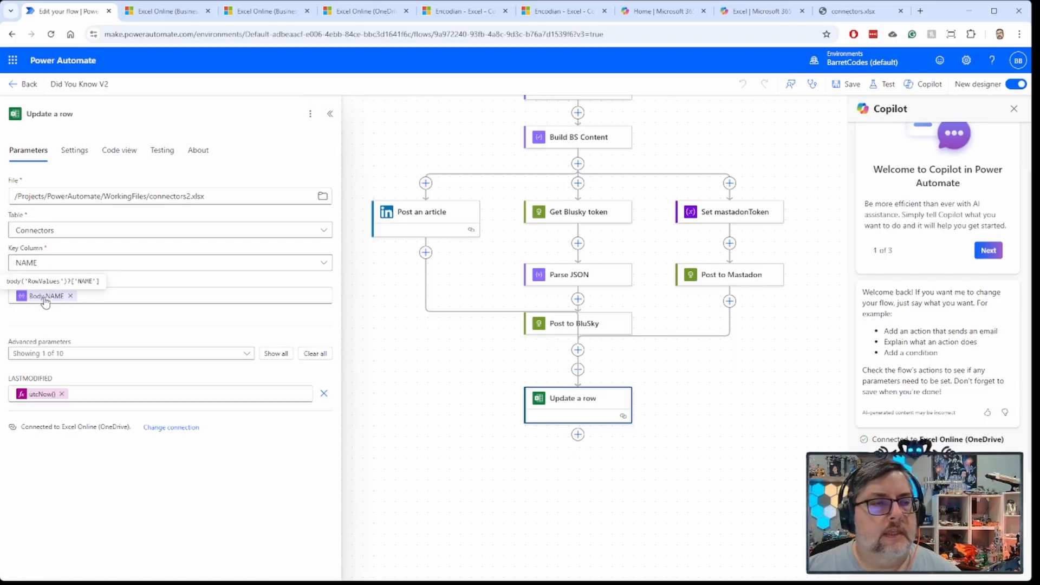
scroll(592, 196, "up", 5)
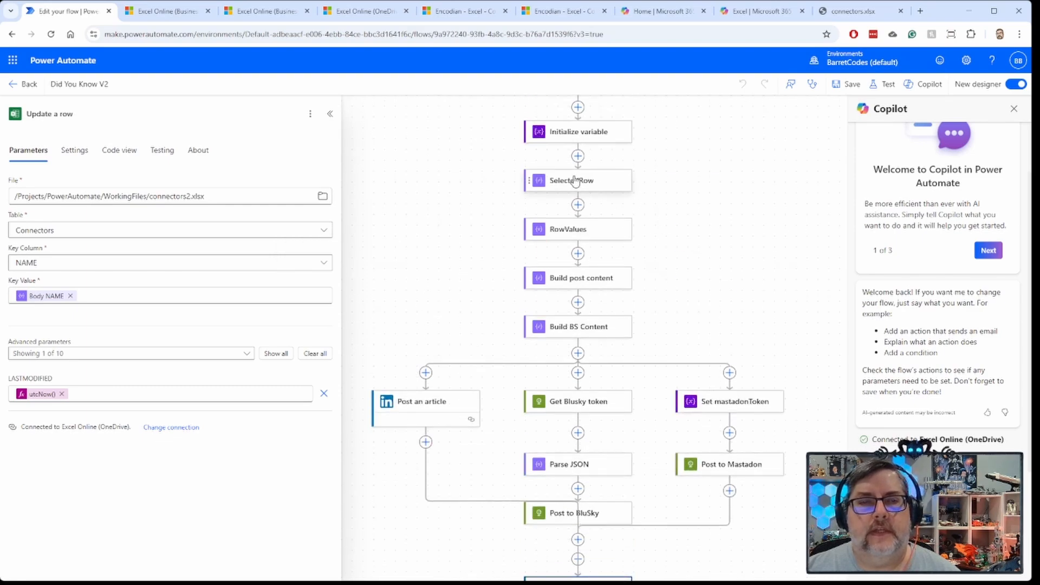
mouse_move(51, 301)
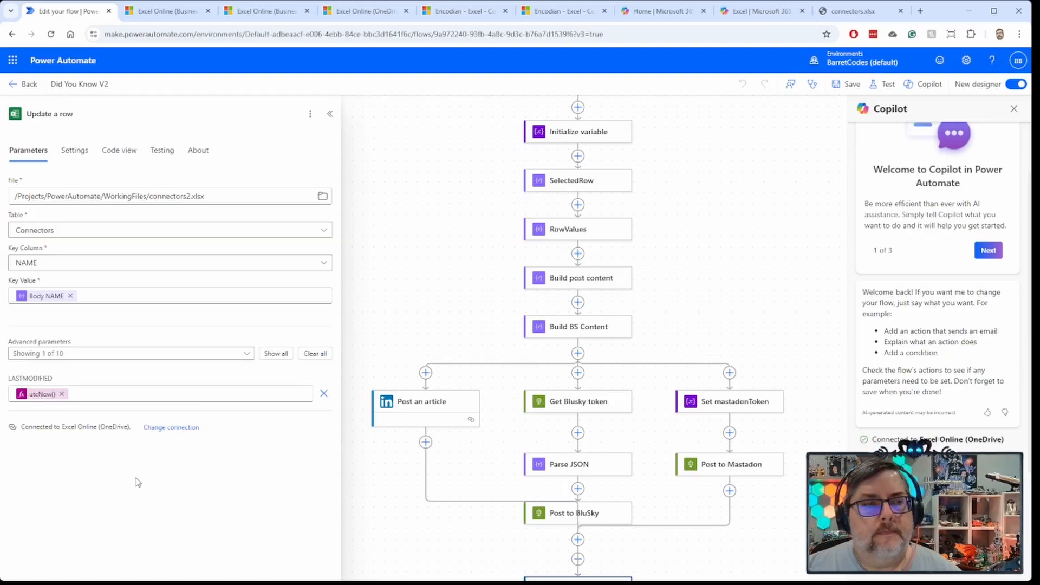
Add an Excel Online (Business) Update a row action at the flow's end, using /PowerAutomate/connectors.xlsx from the OneDrive library in OneDrive for Business
left_click_drag(754, 325, 778, 129)
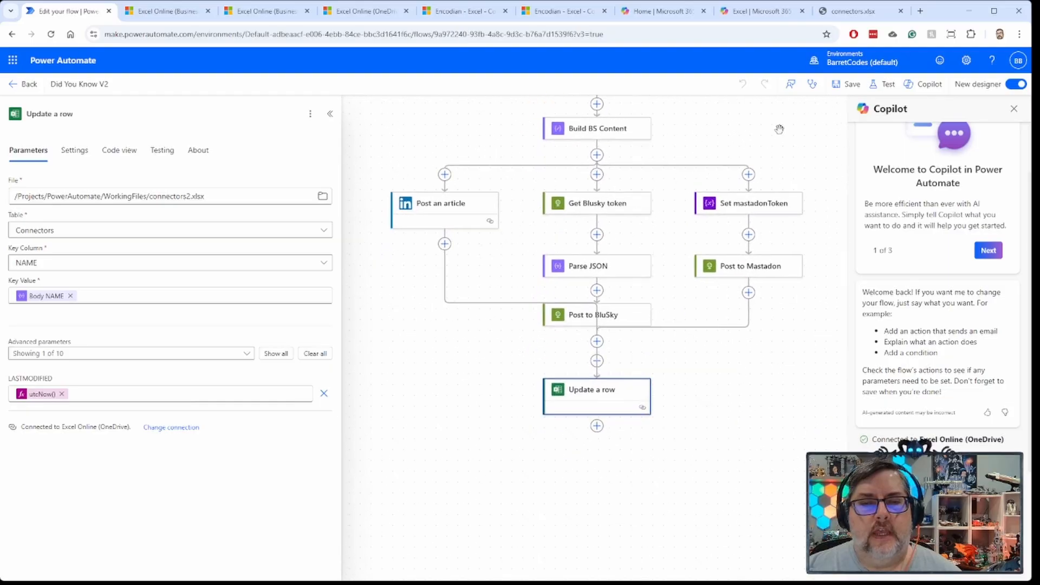
left_click_drag(734, 409, 742, 360)
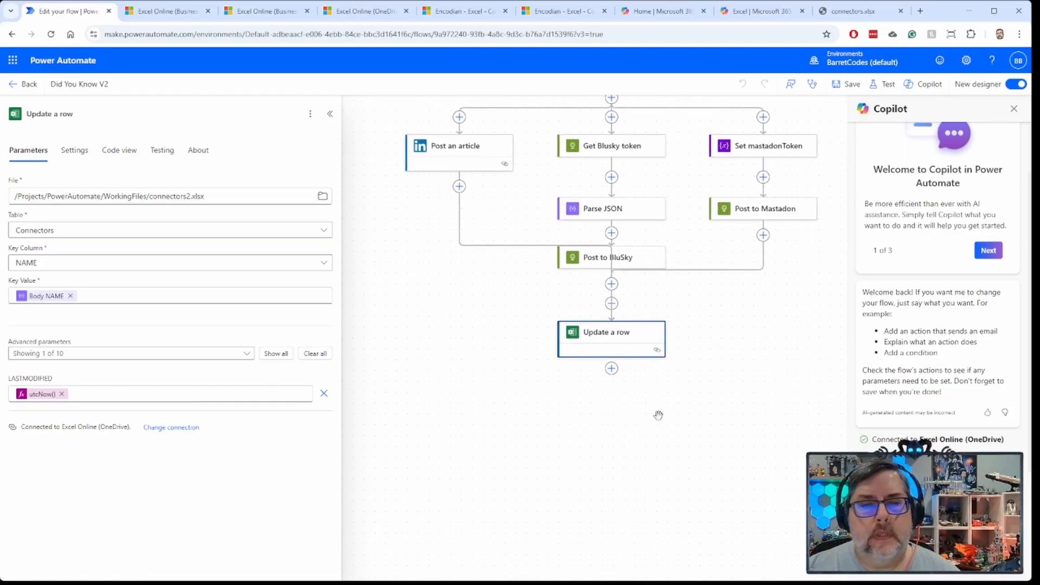
left_click(611, 370)
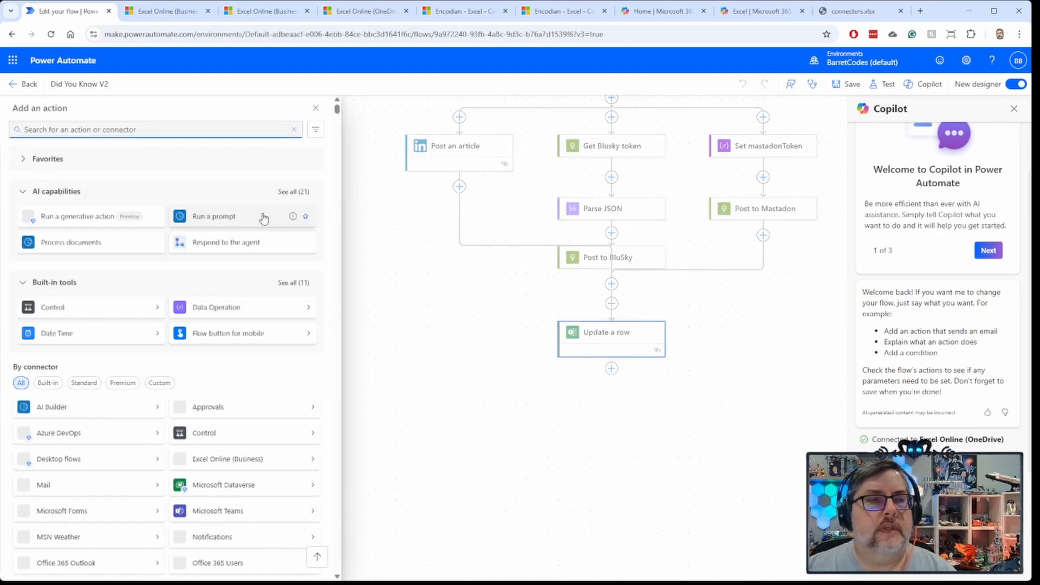
type("excel")
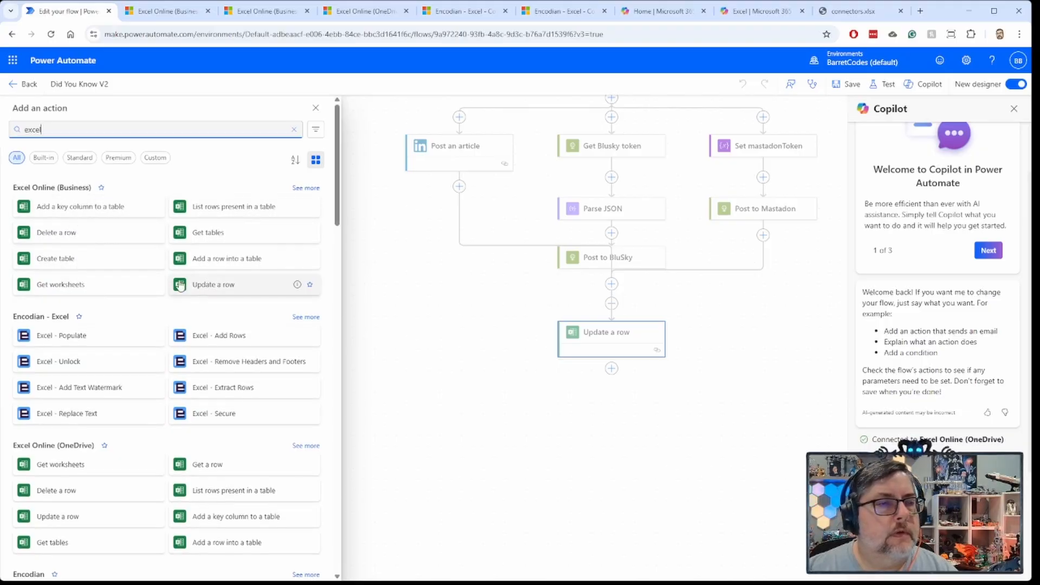
left_click(212, 286)
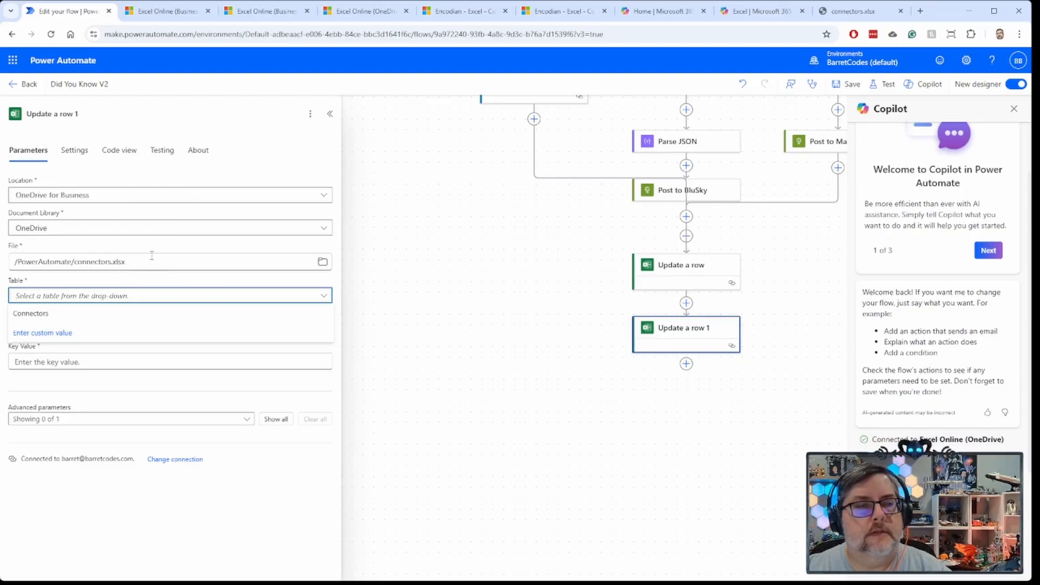
Choose the Connectors table and NAME as the key column for the Update a row 1 action
left_click(48, 313)
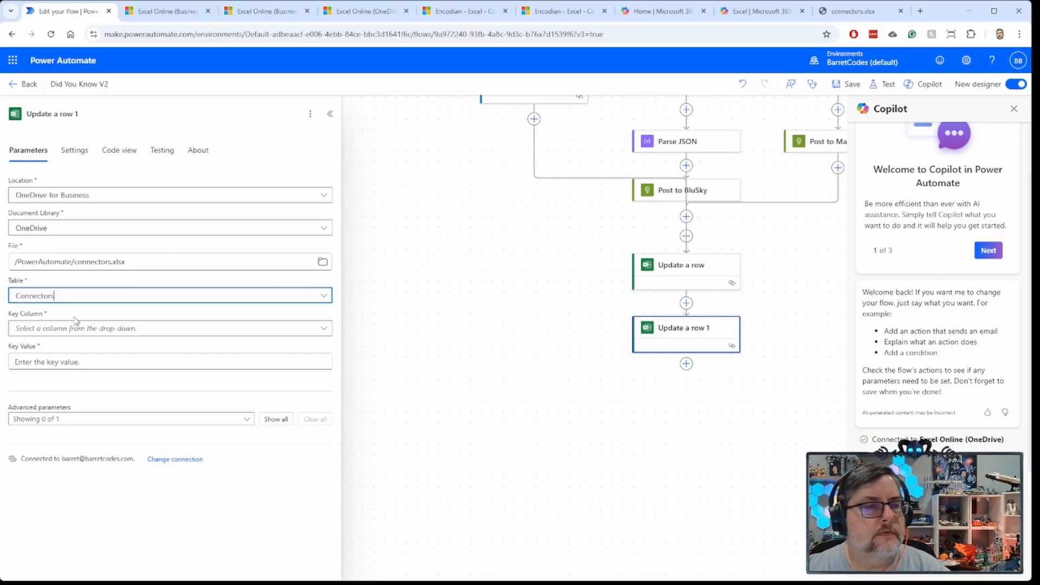
left_click(324, 330)
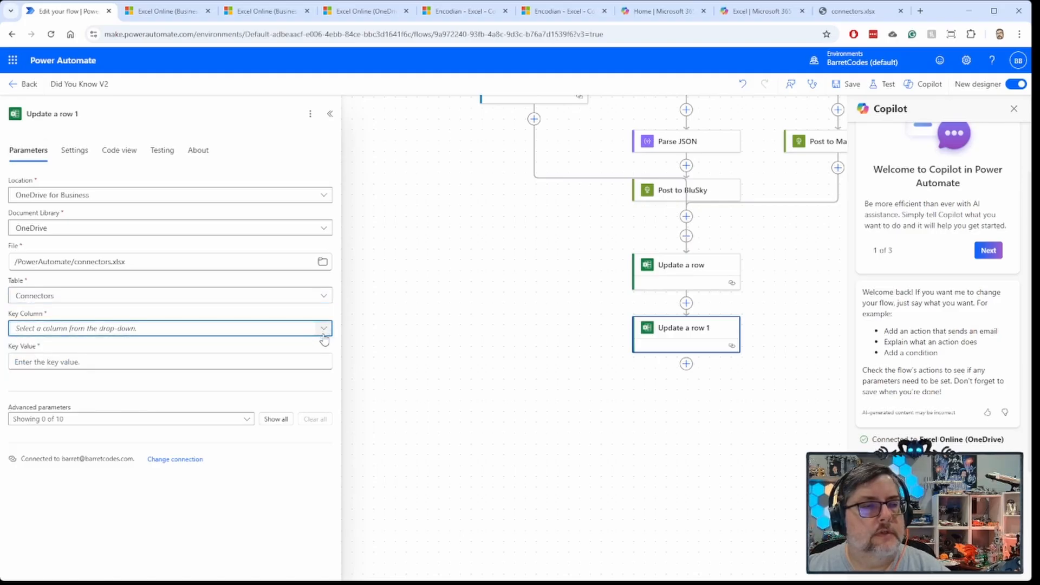
left_click(324, 330)
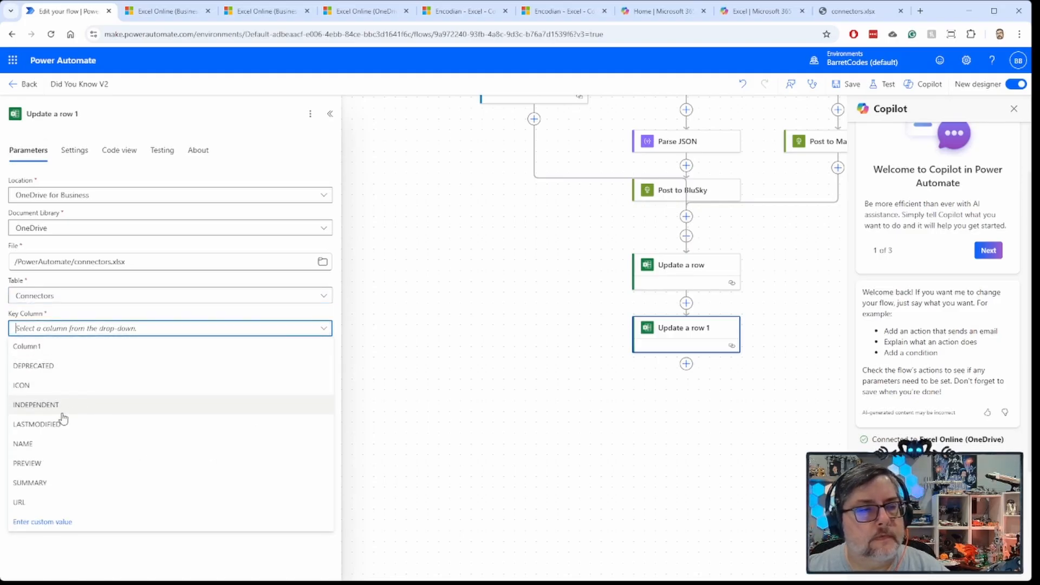
left_click(38, 444)
Set the key value of Update a row 1 to the dynamic NAME value from ListRows
left_click(145, 362)
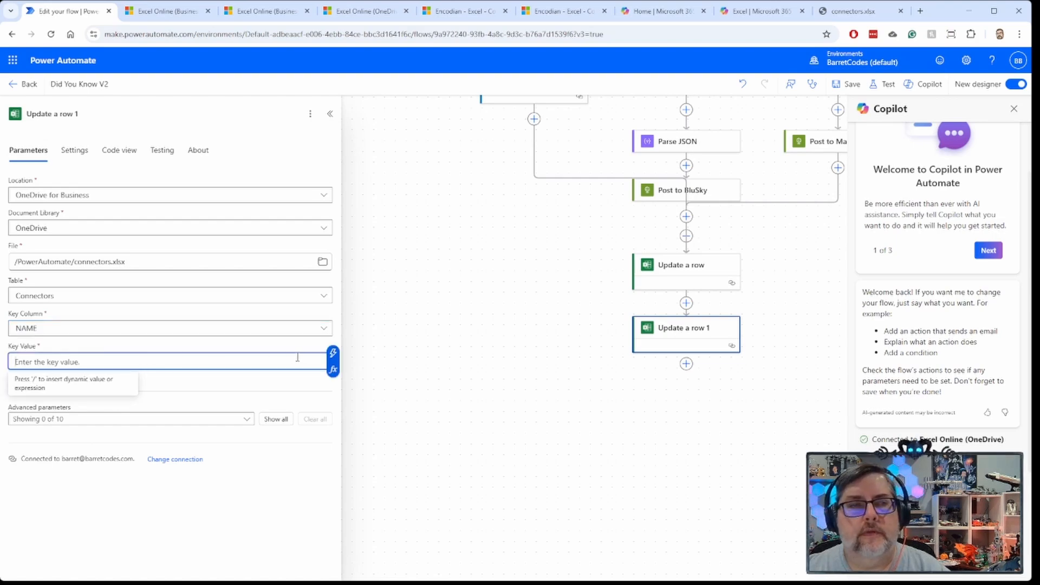
left_click(333, 353)
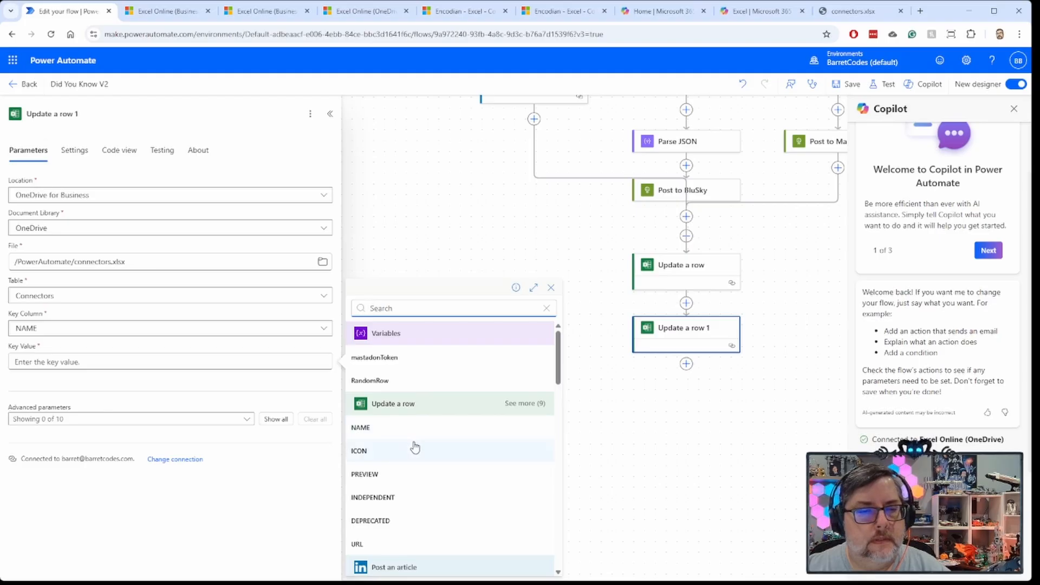
scroll(415, 447, "down", 3)
scroll(424, 446, "down", 8)
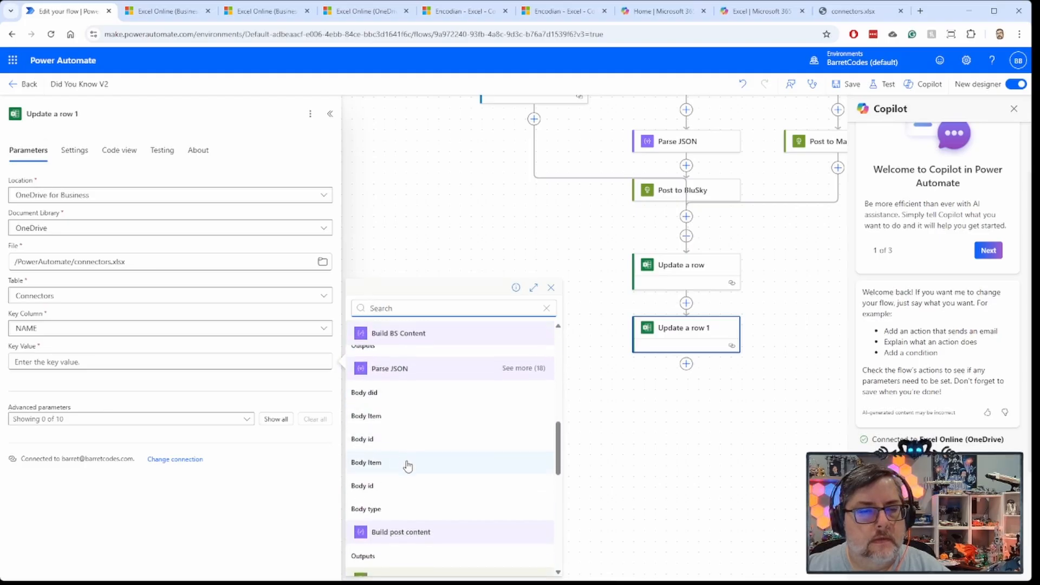
scroll(411, 466, "down", 3)
scroll(421, 461, "down", 3)
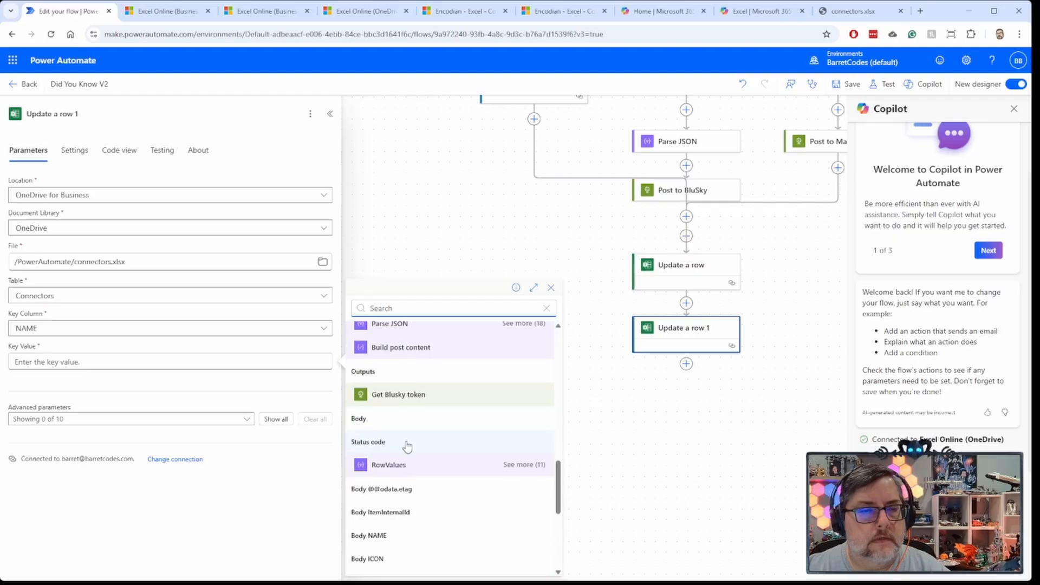
scroll(425, 455, "down", 2)
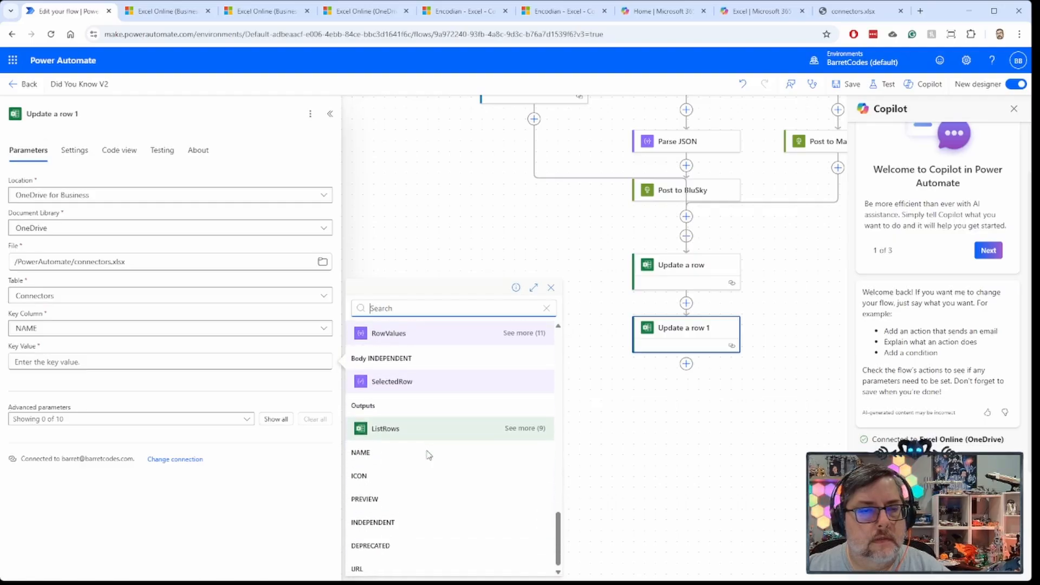
left_click(368, 451)
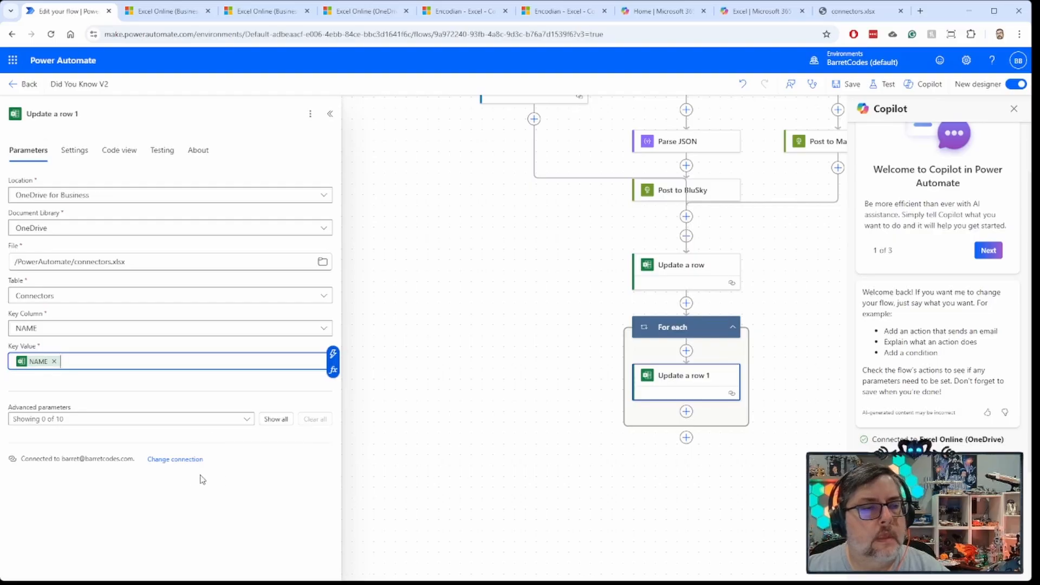
Add the LASTMODIFIED advanced parameter to Update a row 1 and fill it with the expression utcNow()
left_click(249, 420)
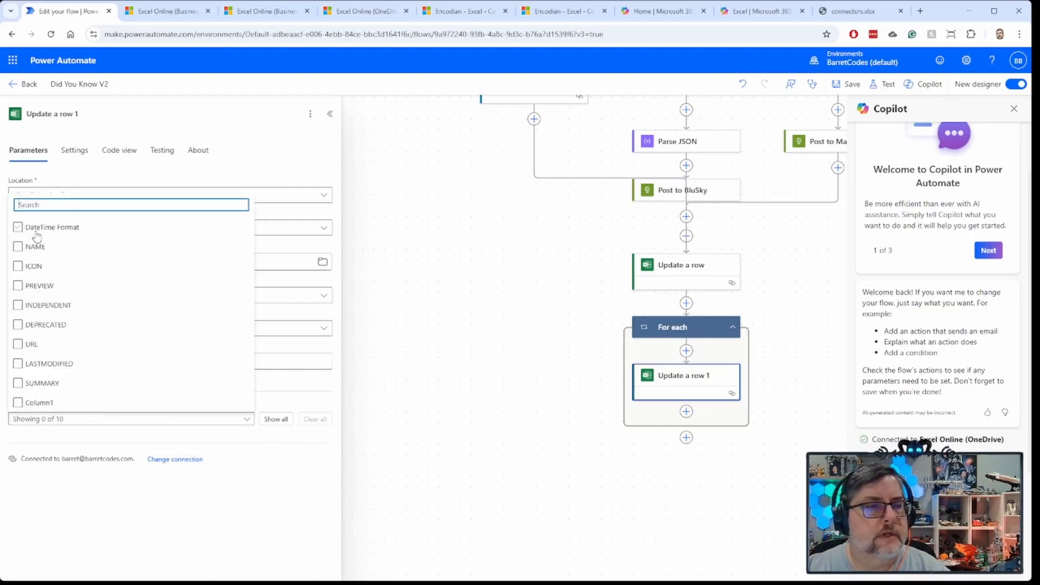
left_click(55, 347)
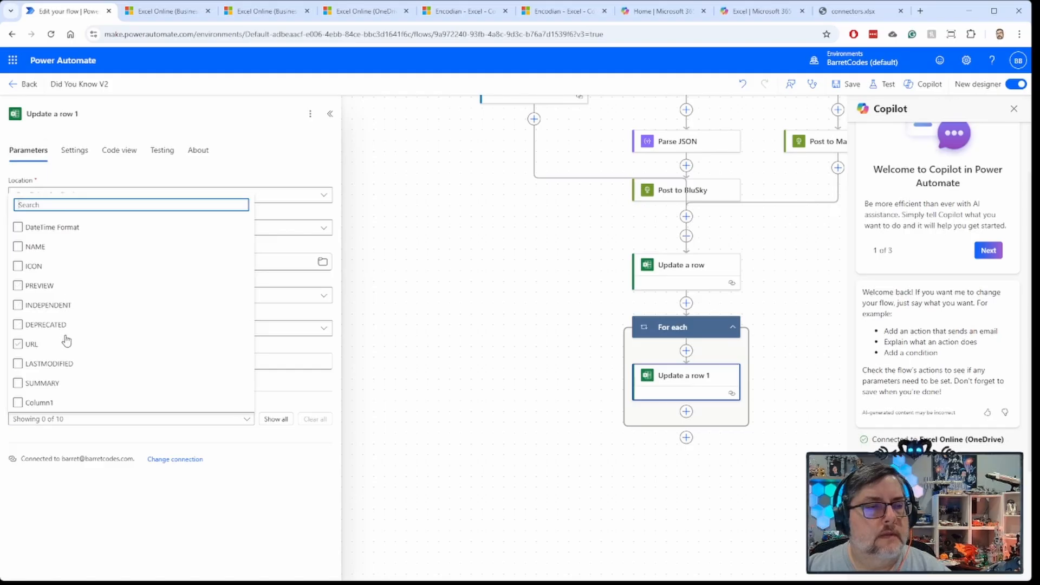
left_click(19, 365)
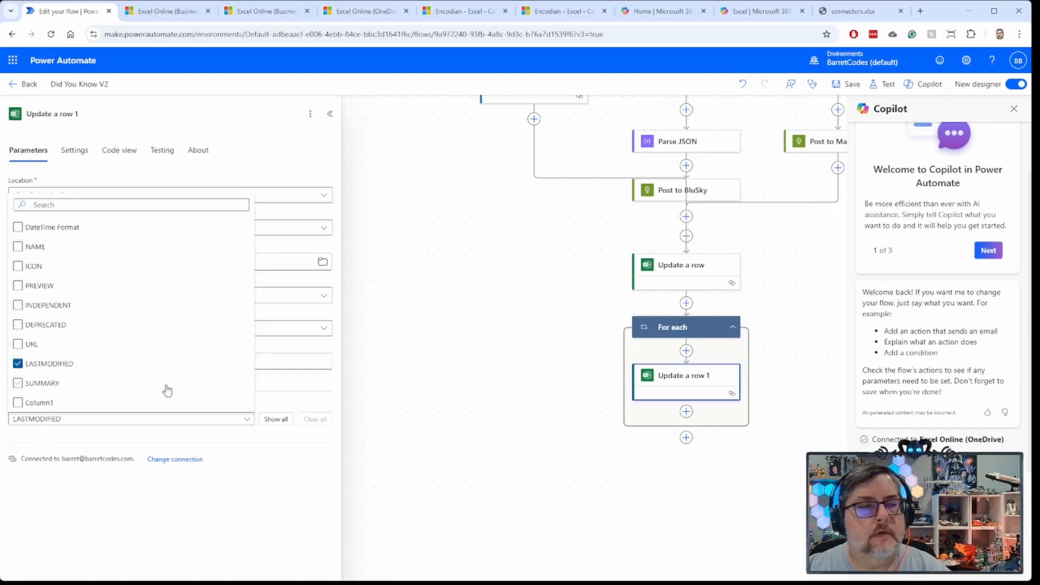
left_click(245, 436)
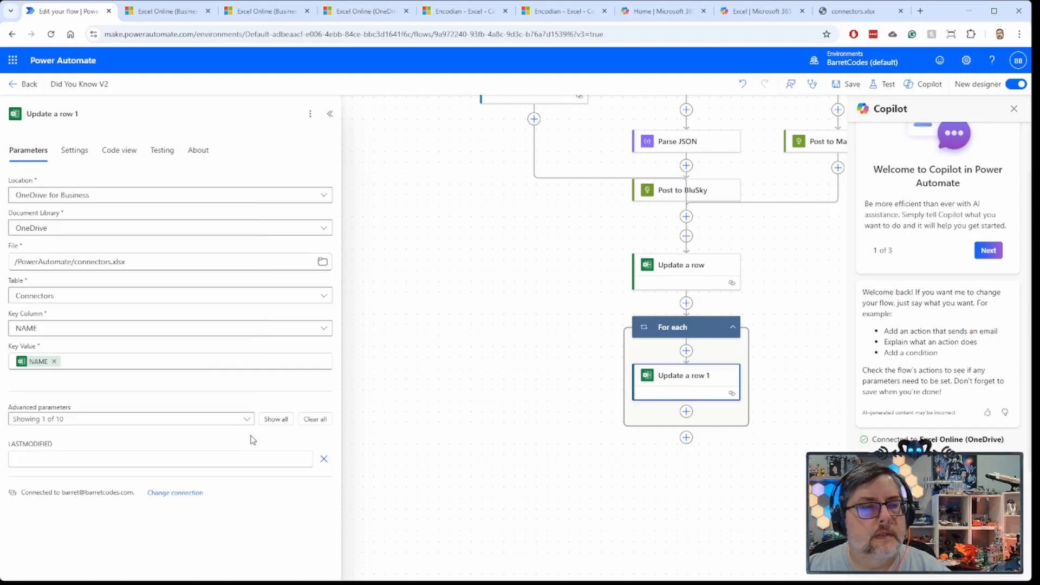
left_click(151, 458)
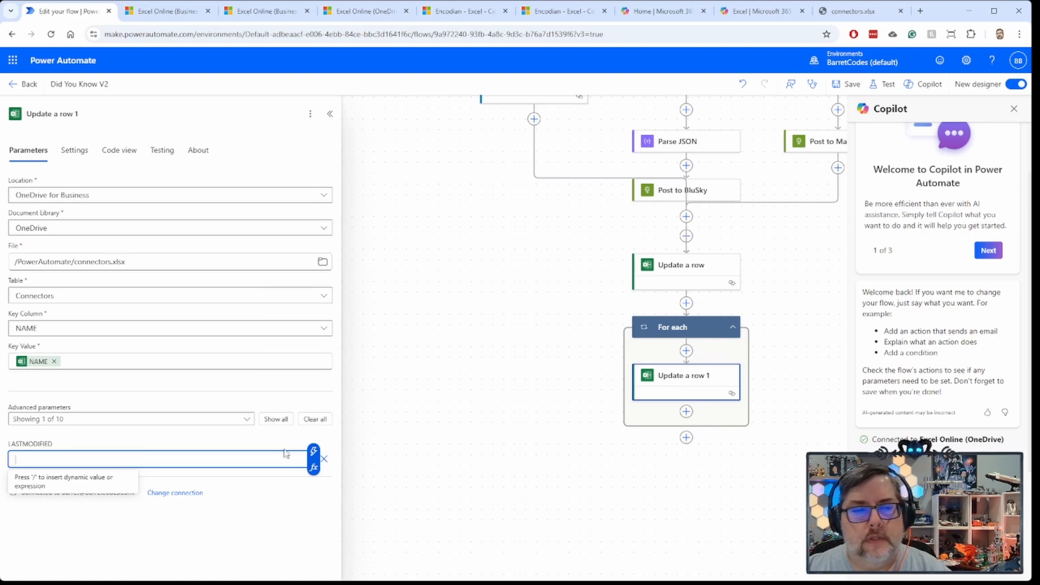
left_click(314, 467)
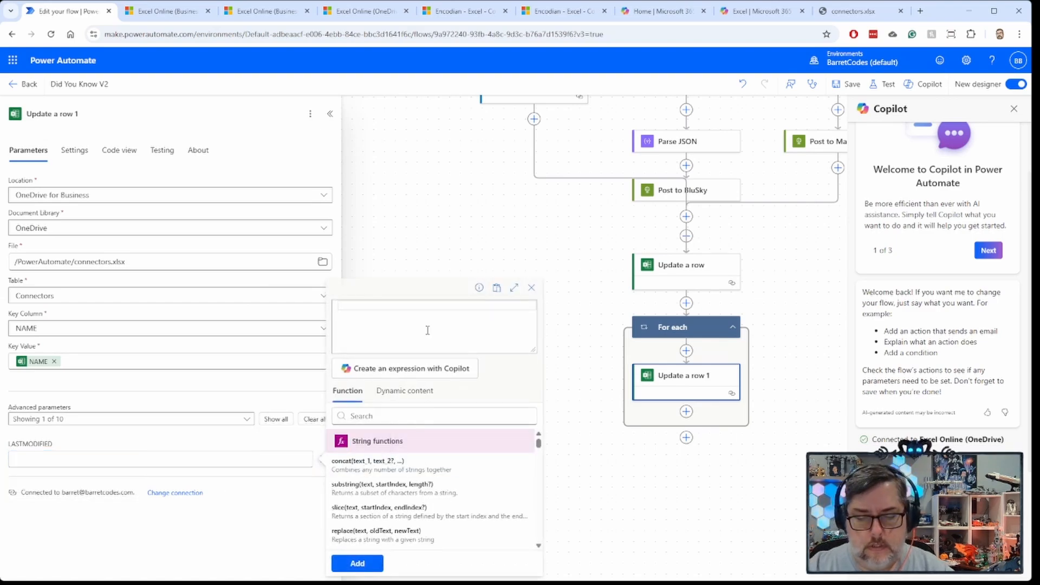
type("ut")
key("Return")
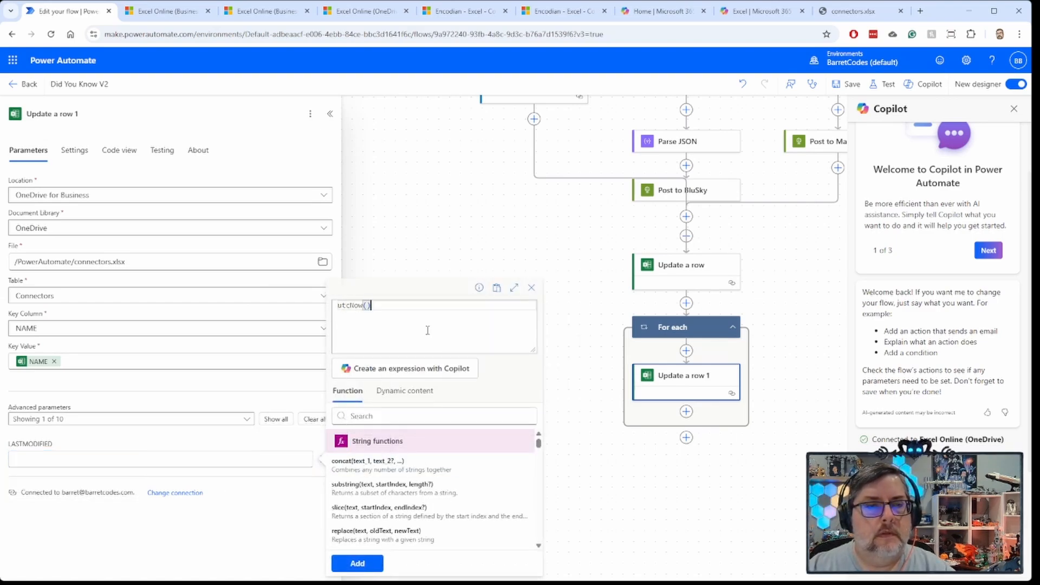
left_click(359, 563)
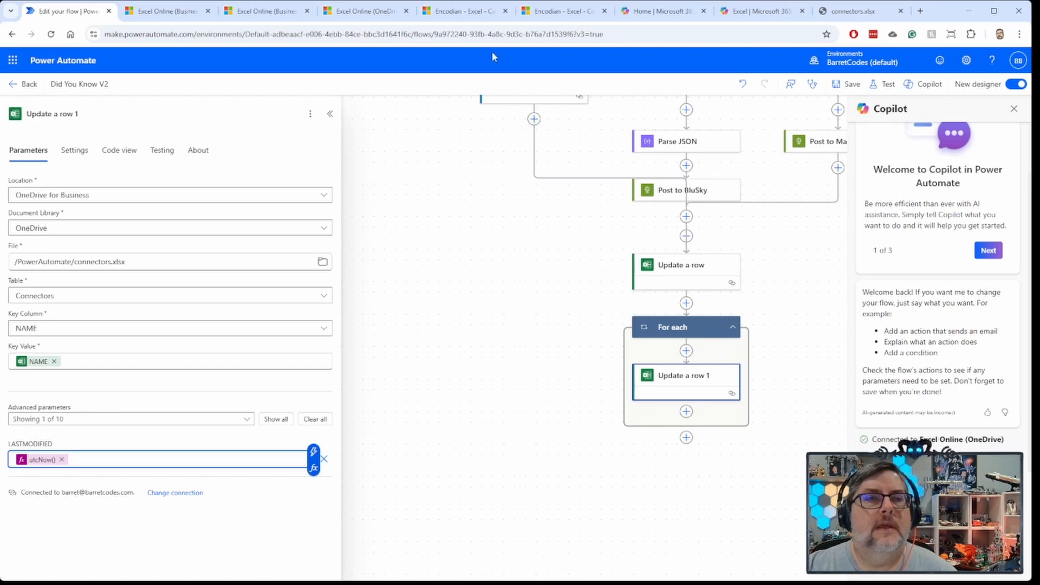
Review the Encodian - Excel connector documentation for regional availability, account registration, support, connection parameters and throttling limits
left_click(477, 12)
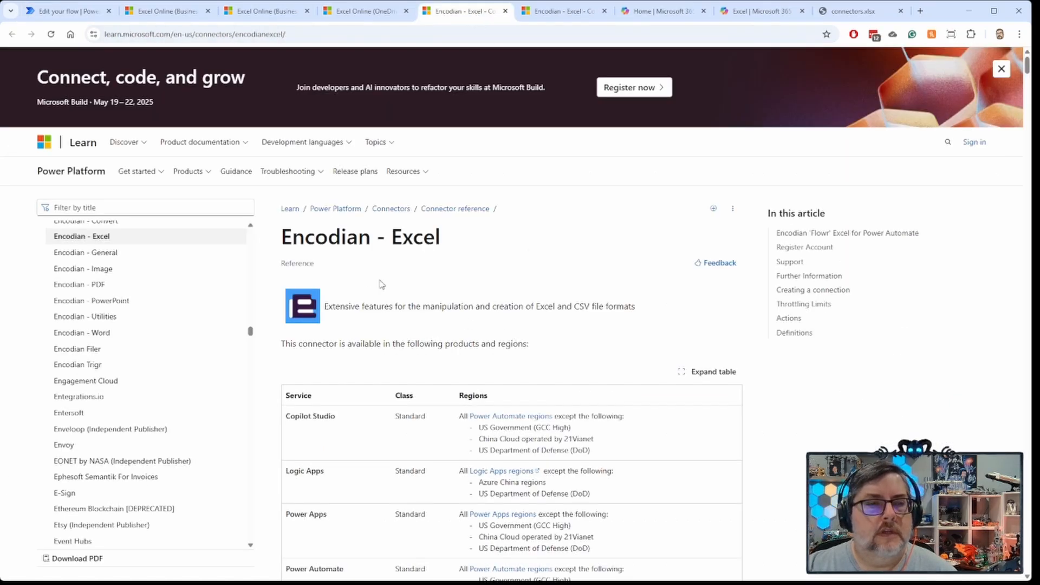
scroll(528, 295, "down", 6)
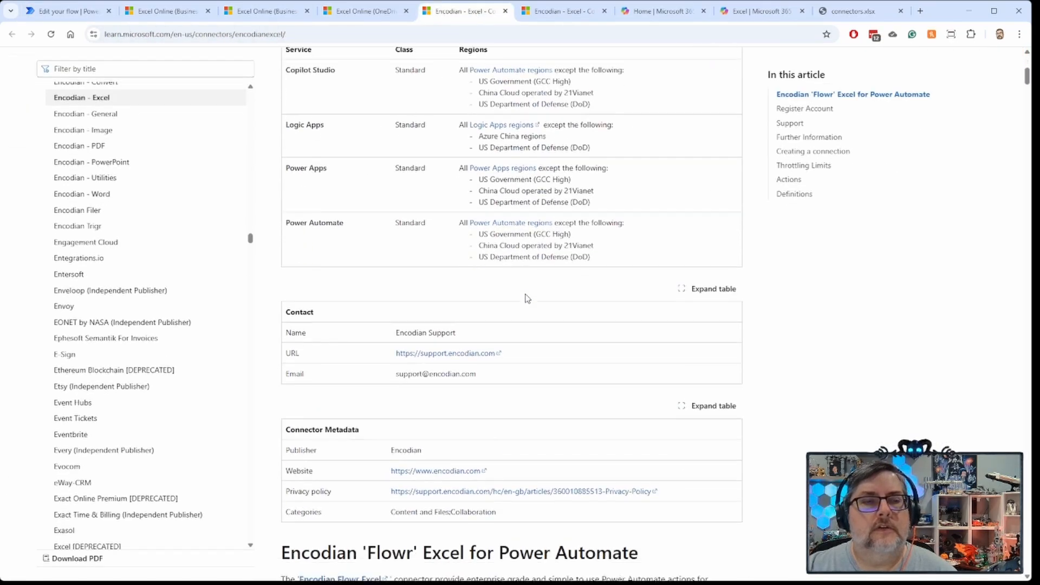
scroll(527, 298, "down", 14)
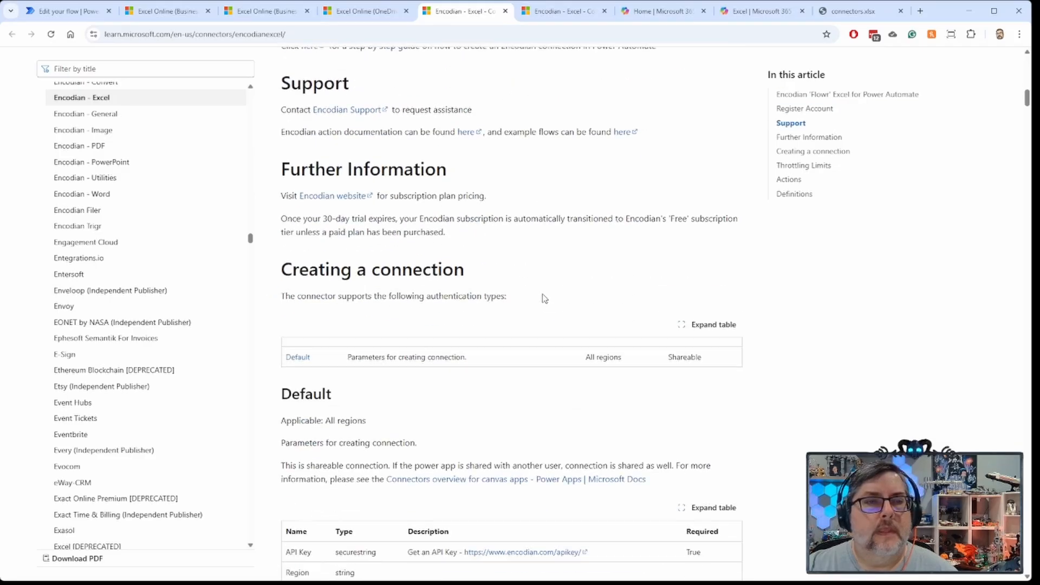
scroll(544, 298, "up", 3)
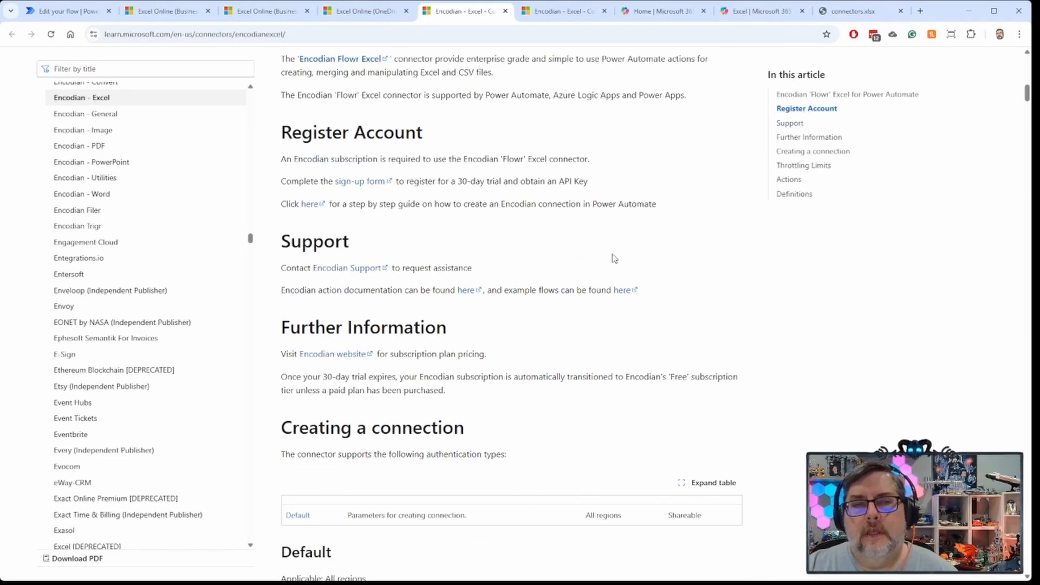
double_click(513, 159)
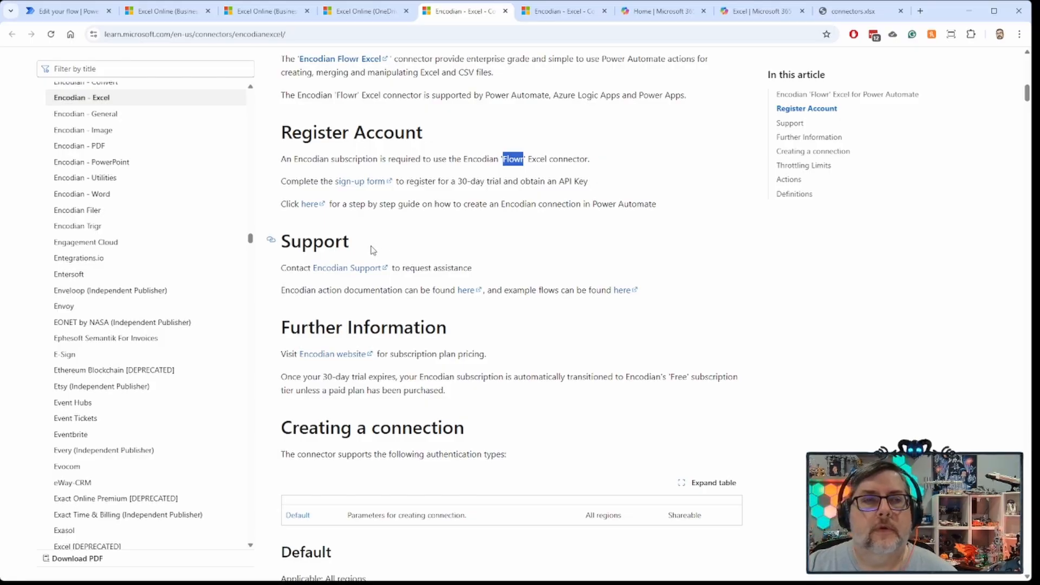
scroll(502, 254, "down", 3)
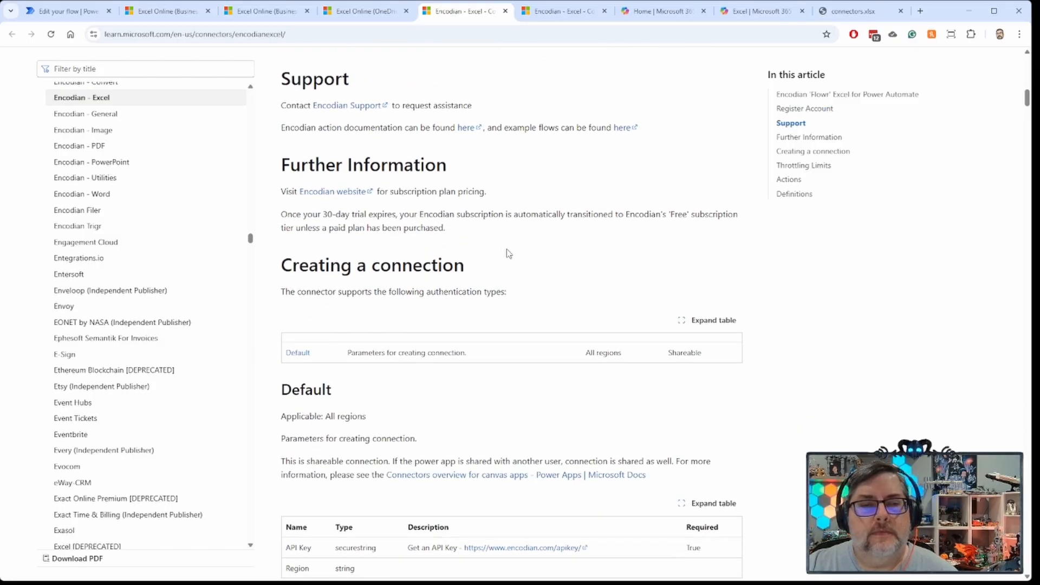
scroll(512, 252, "down", 4)
scroll(512, 249, "down", 1)
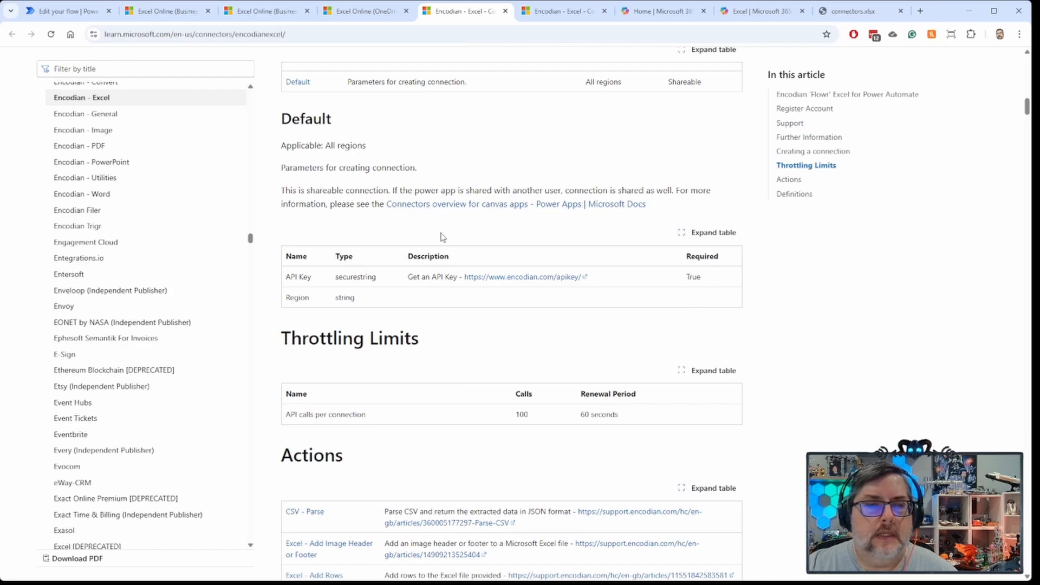
Examine the Encodian - Excel connector's list of actions and the parameter details of its individual actions
scroll(441, 235, "down", 6)
scroll(516, 253, "down", 2)
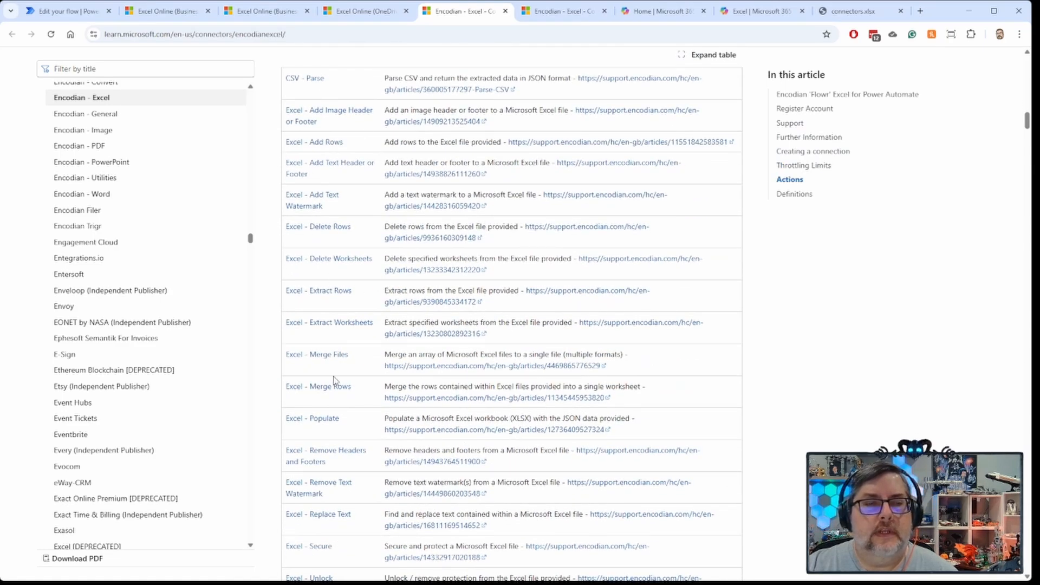
scroll(338, 382, "down", 4)
scroll(362, 388, "up", 2)
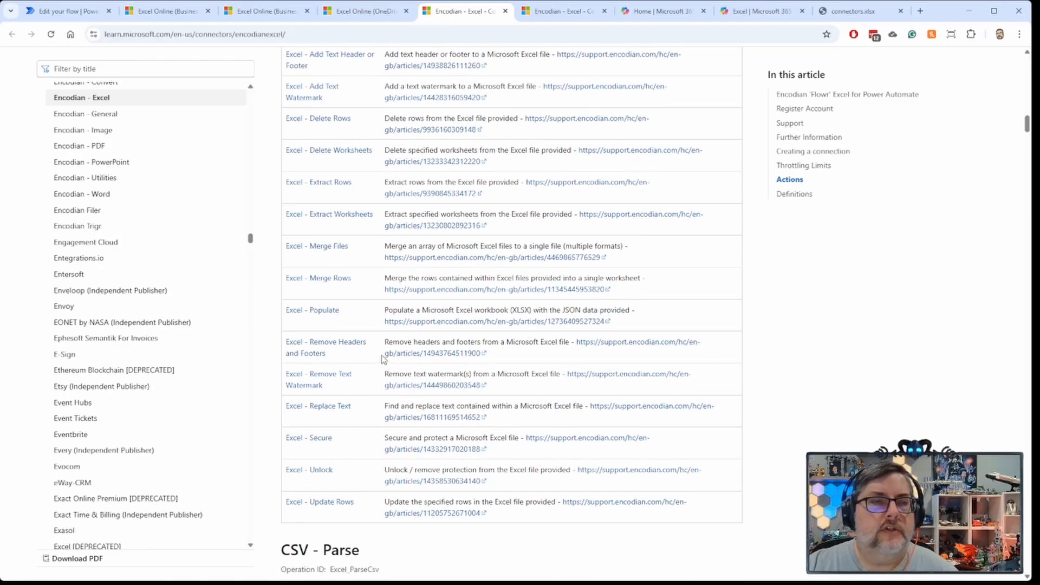
scroll(388, 348, "up", 1)
scroll(389, 346, "up", 3)
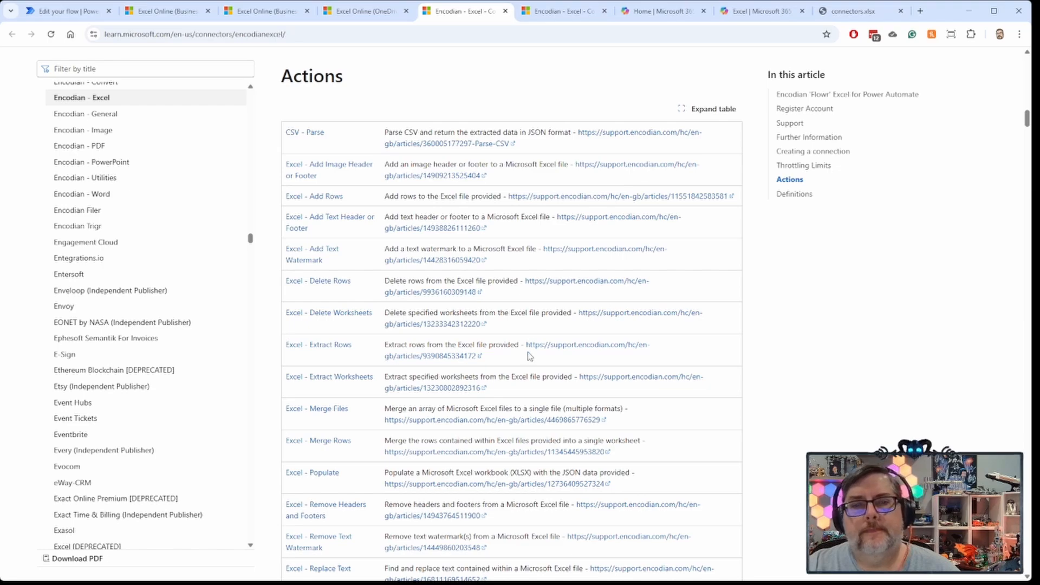
scroll(498, 344, "down", 15)
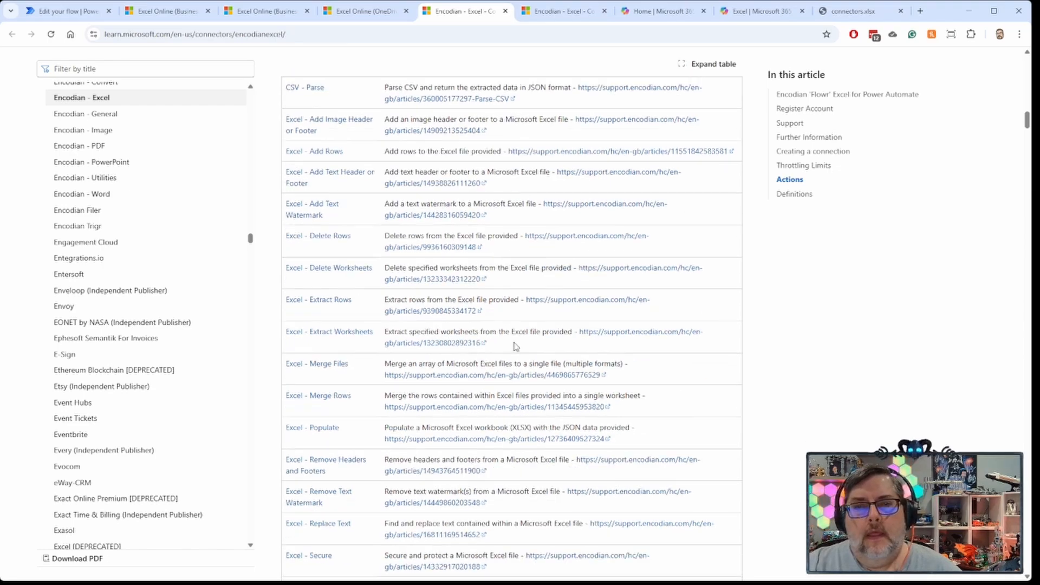
scroll(565, 347, "down", 3)
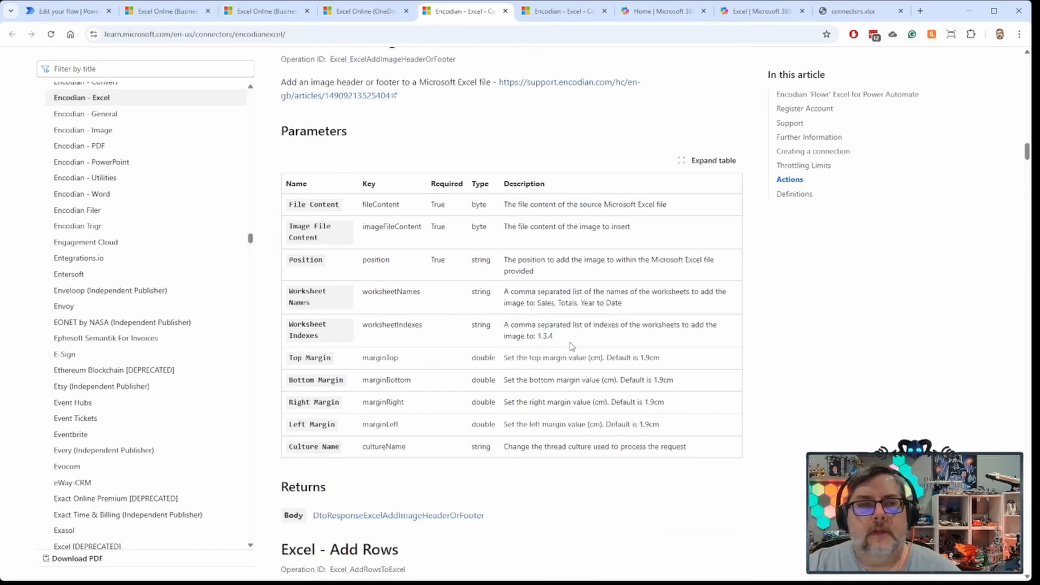